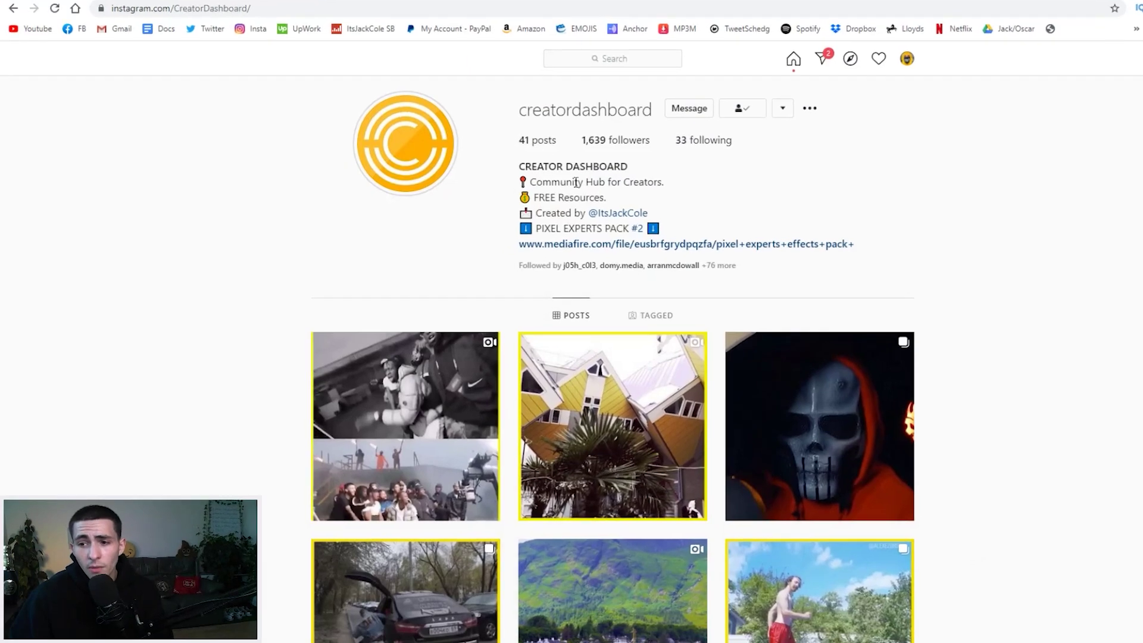
From the creatordashboard bio, open the skull post and the pixelexpertshere profile, then follow the Pack #2 mediafire link
triple_click(584, 189)
left_click(713, 178)
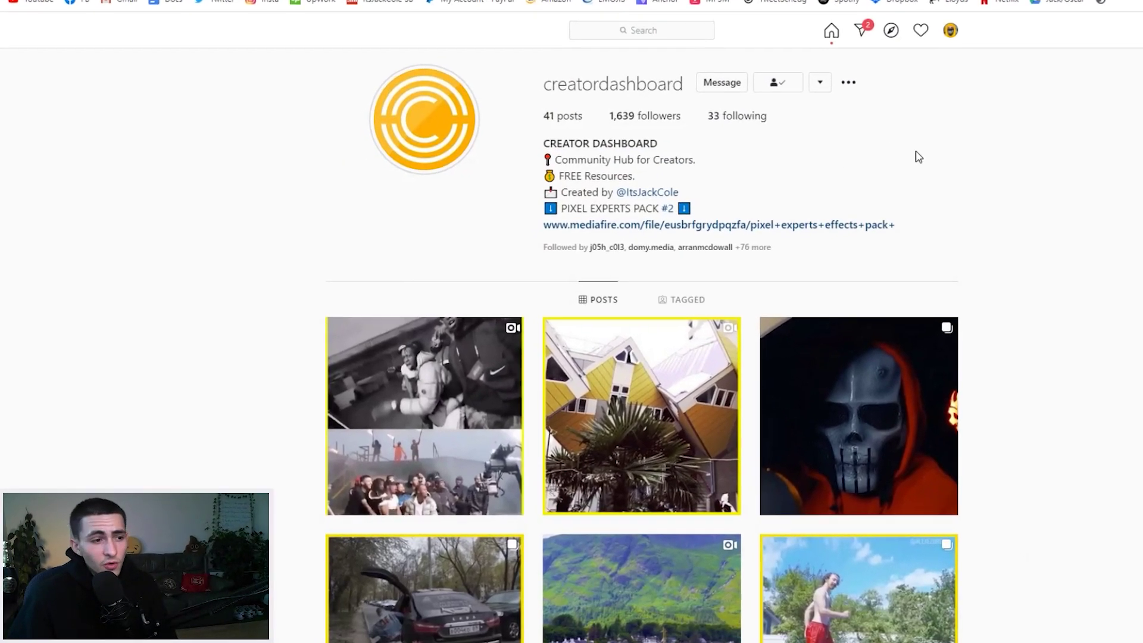
left_click_drag(881, 221, 765, 221)
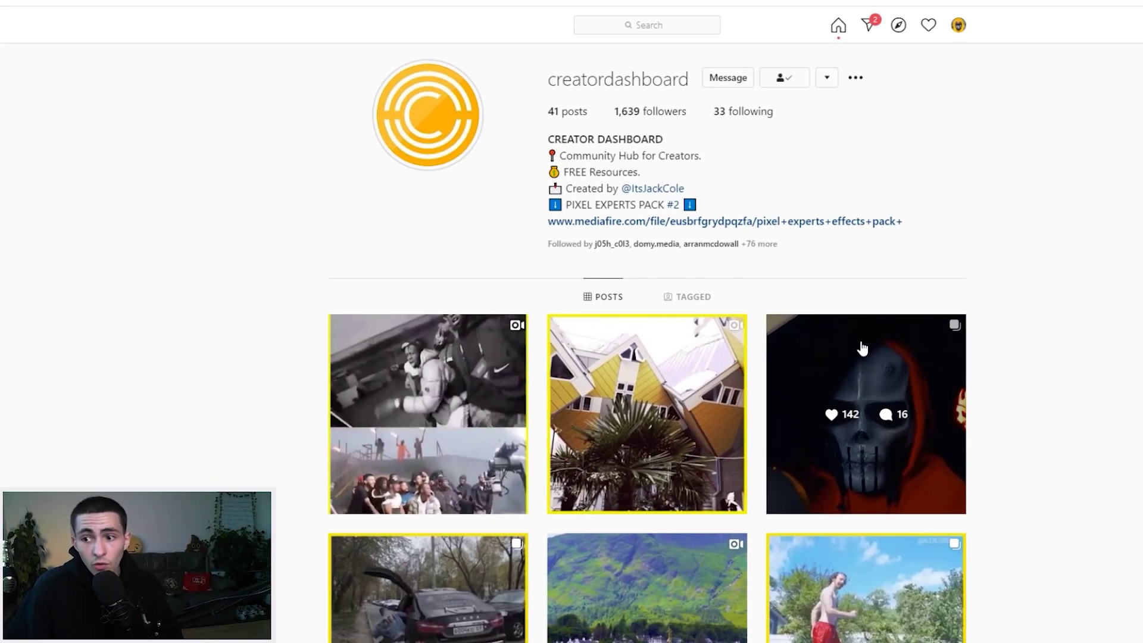
left_click(860, 351)
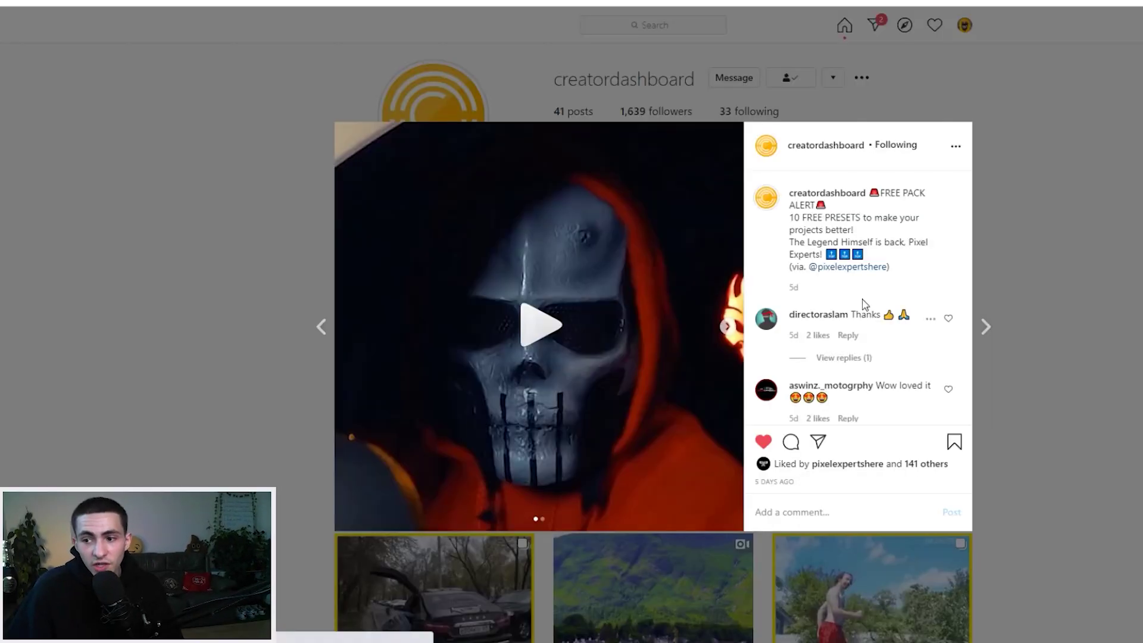
left_click(852, 267)
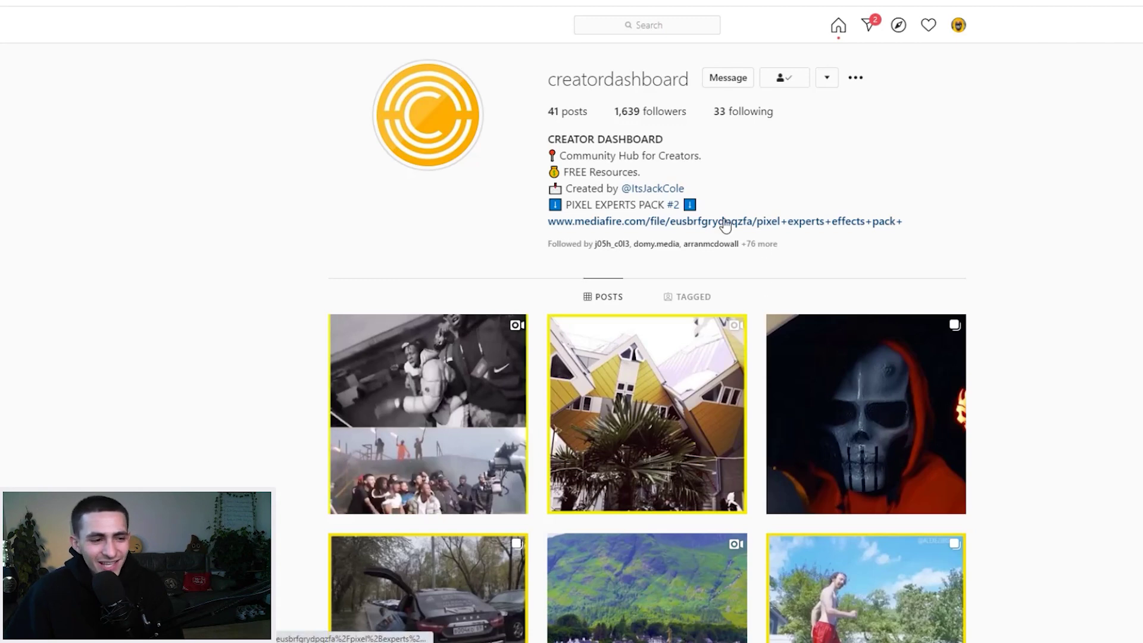
left_click(726, 221)
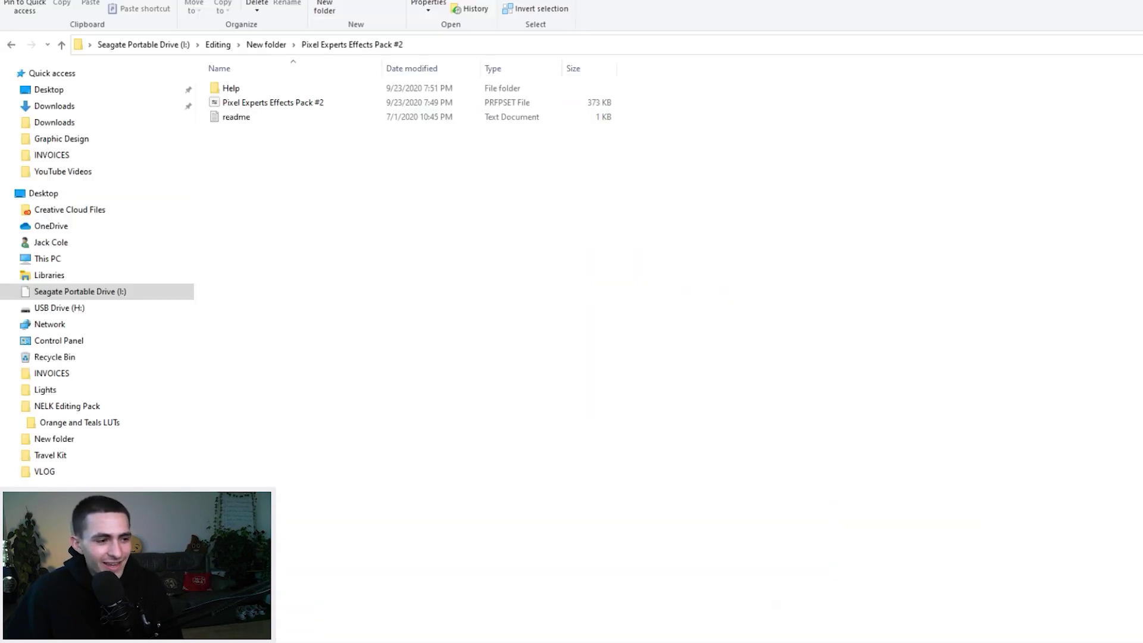
Select the PRFPSET preset file in the Pixel Experts Effects Pack #2 folder
mouse_move(363, 180)
left_mouse_down()
mouse_move(313, 116)
mouse_move(355, 179)
left_mouse_up()
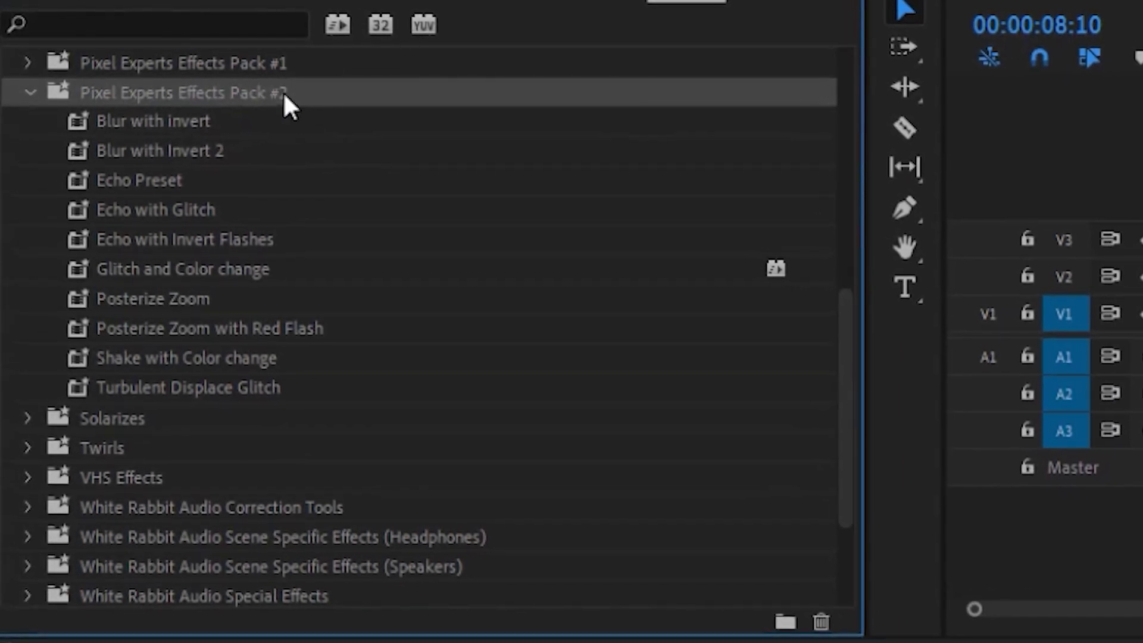
Browse the imported presets from Turbulent Displace Glitch up to Blur with invert
scroll(283, 101, "up", 1)
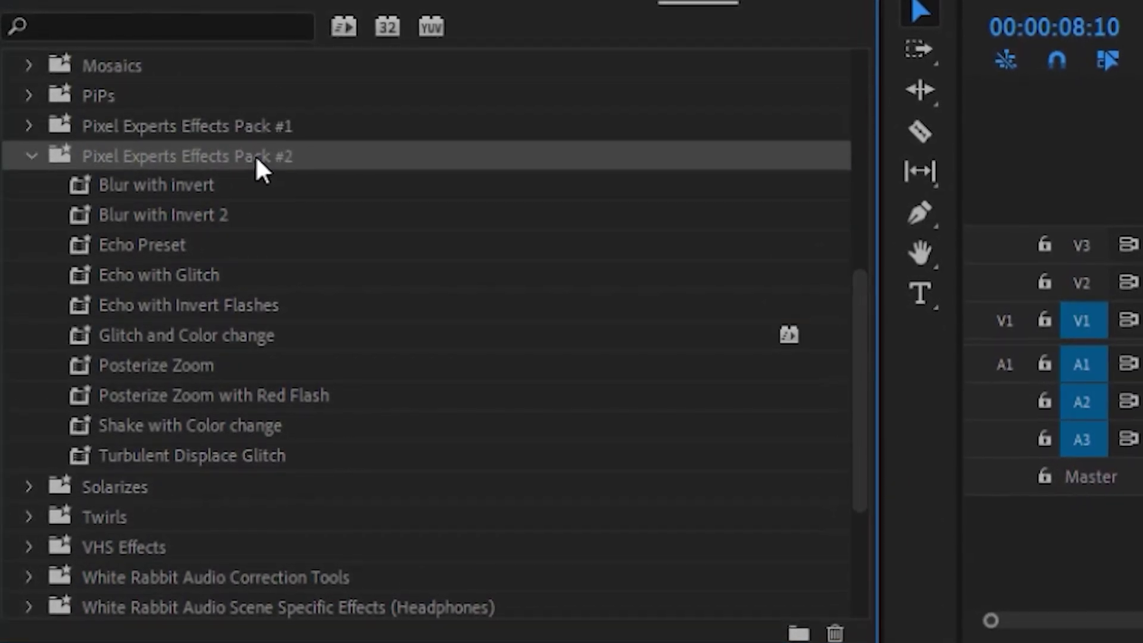
left_click(262, 458)
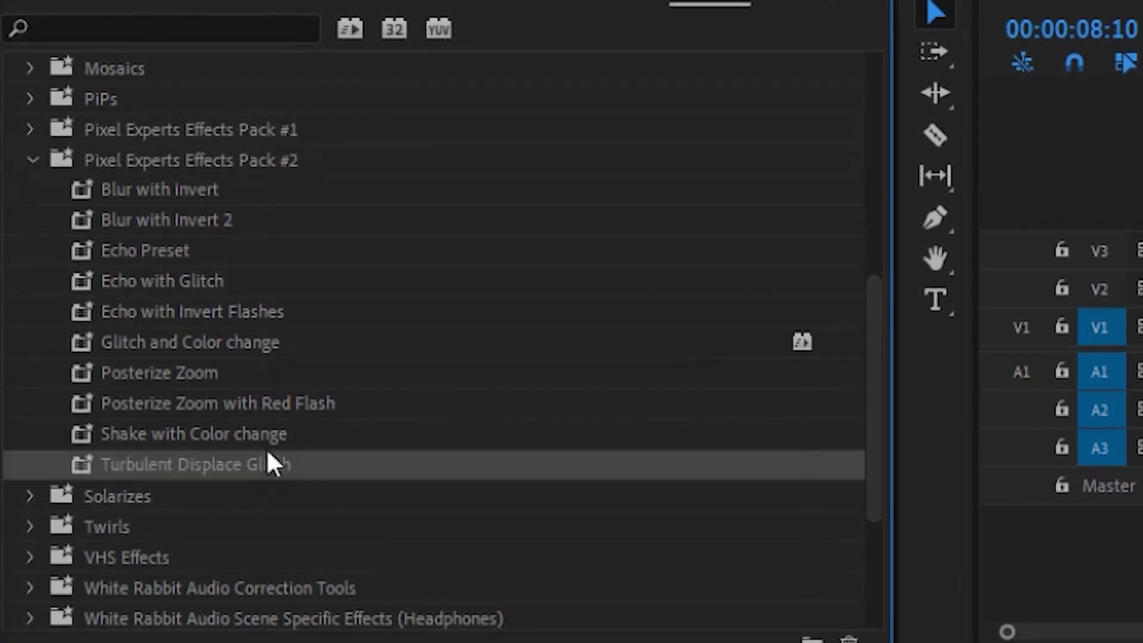
left_click(196, 221)
left_click(192, 191)
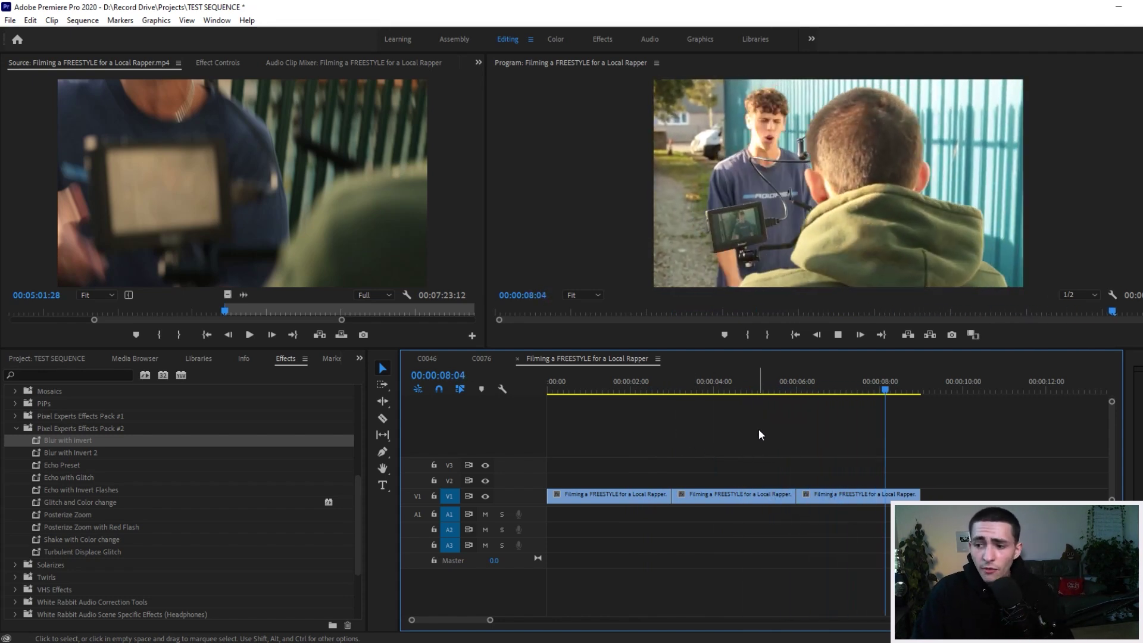
Play the three-clip sequence, scrub to about three seconds, then return to the start
key("space")
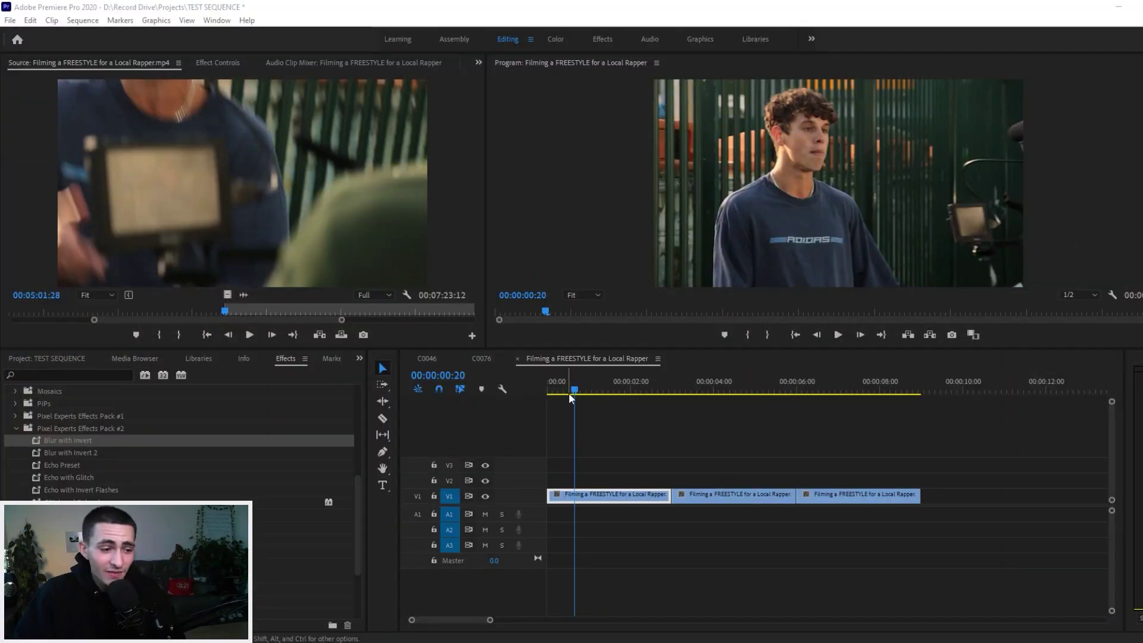
key("space")
left_click_drag(678, 457, 662, 529)
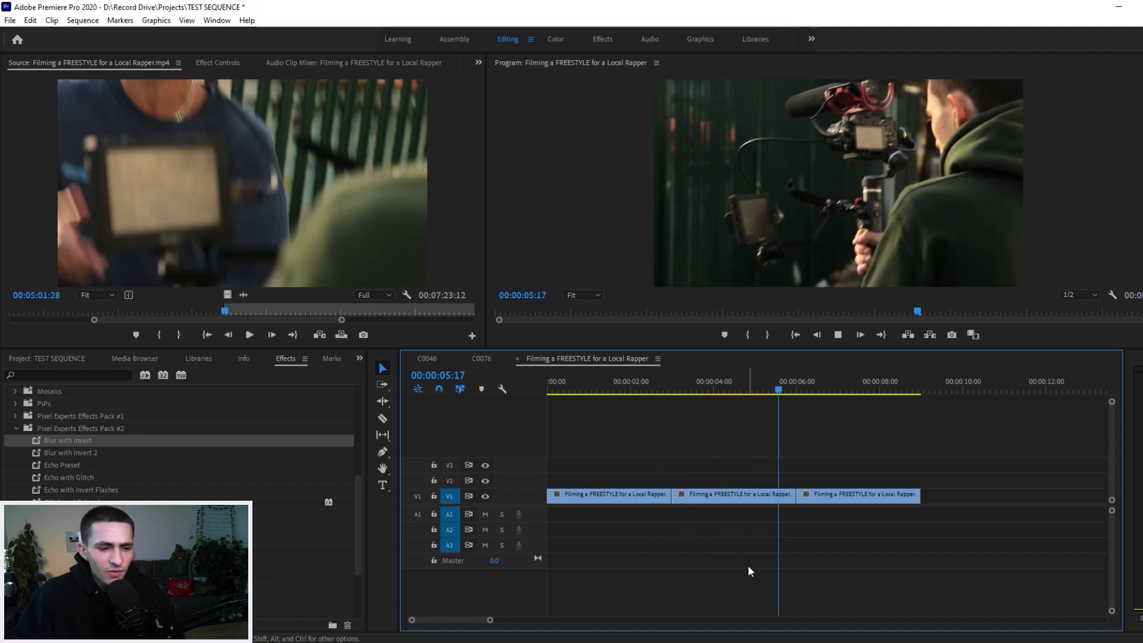
key("space")
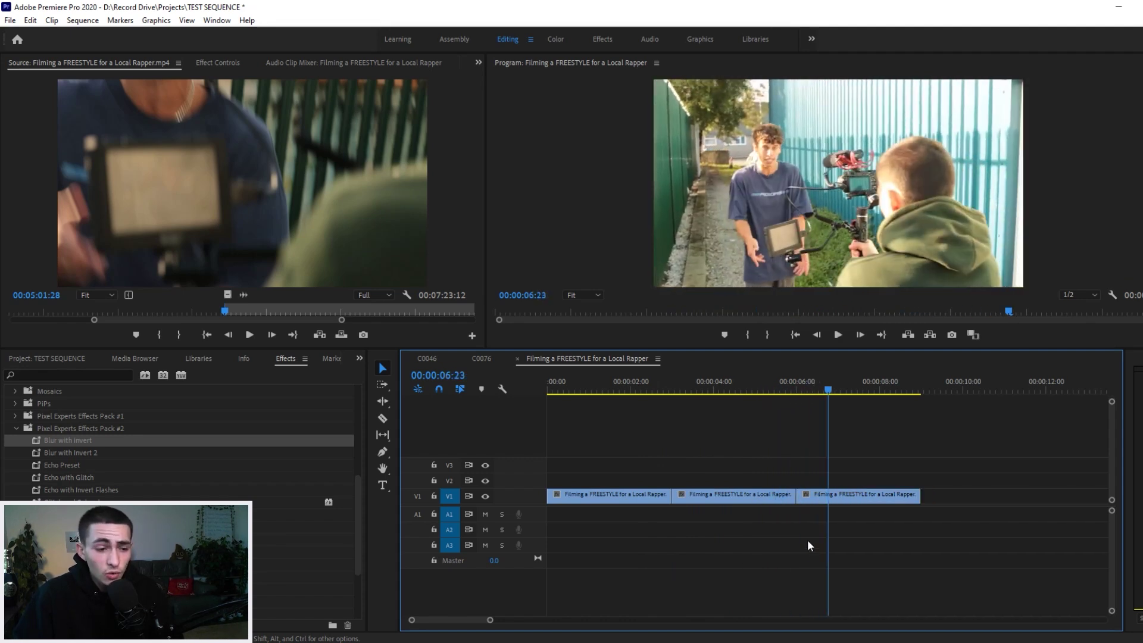
left_click_drag(589, 391, 706, 391)
key("Home")
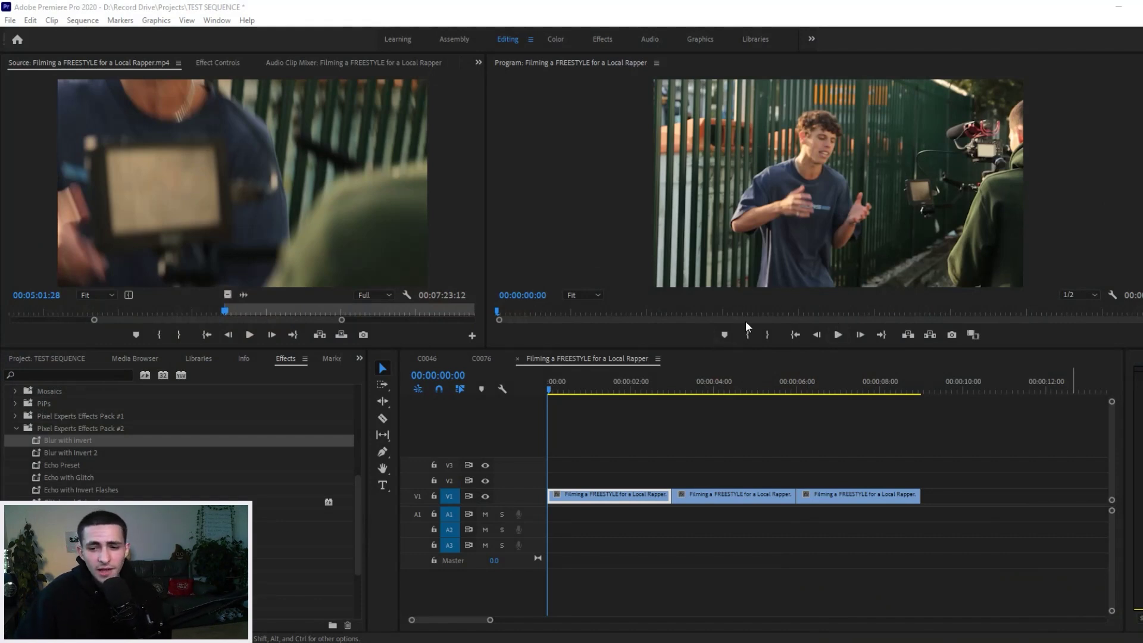
Cut short pieces at the first clip join around 00:00:01:04 and nest them
left_click(672, 458)
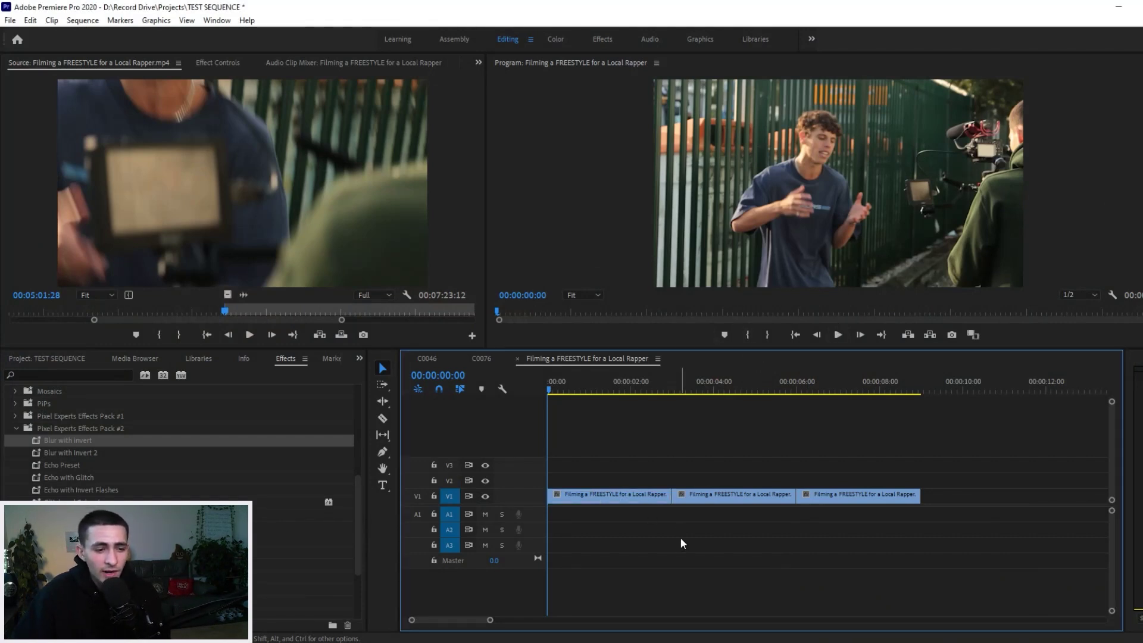
left_click(98, 429)
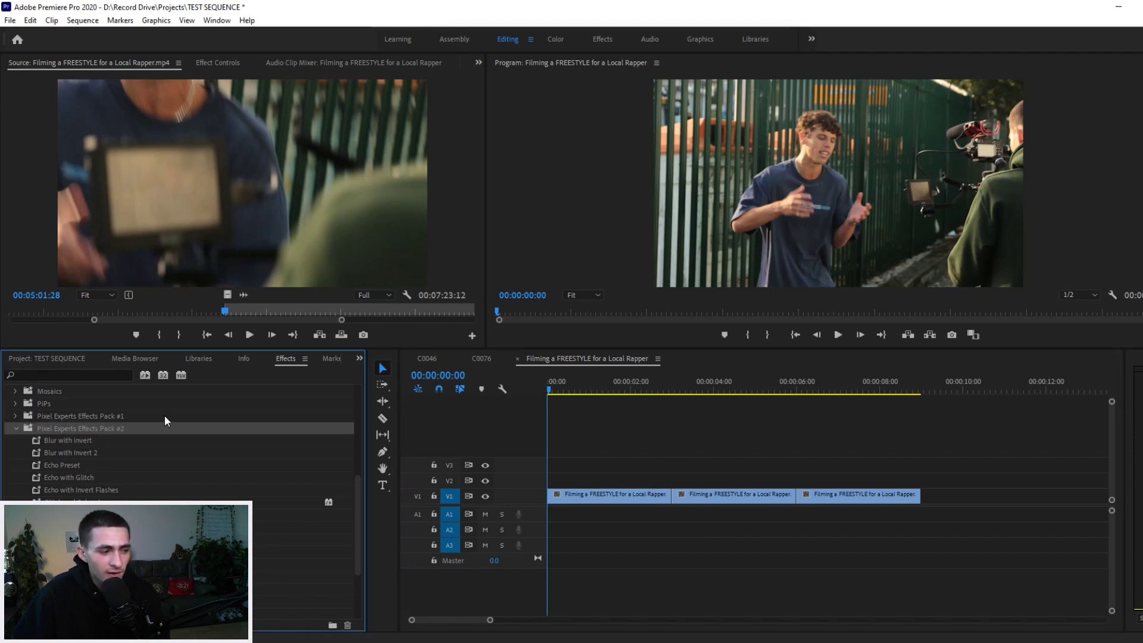
scroll(158, 420, "down", 1)
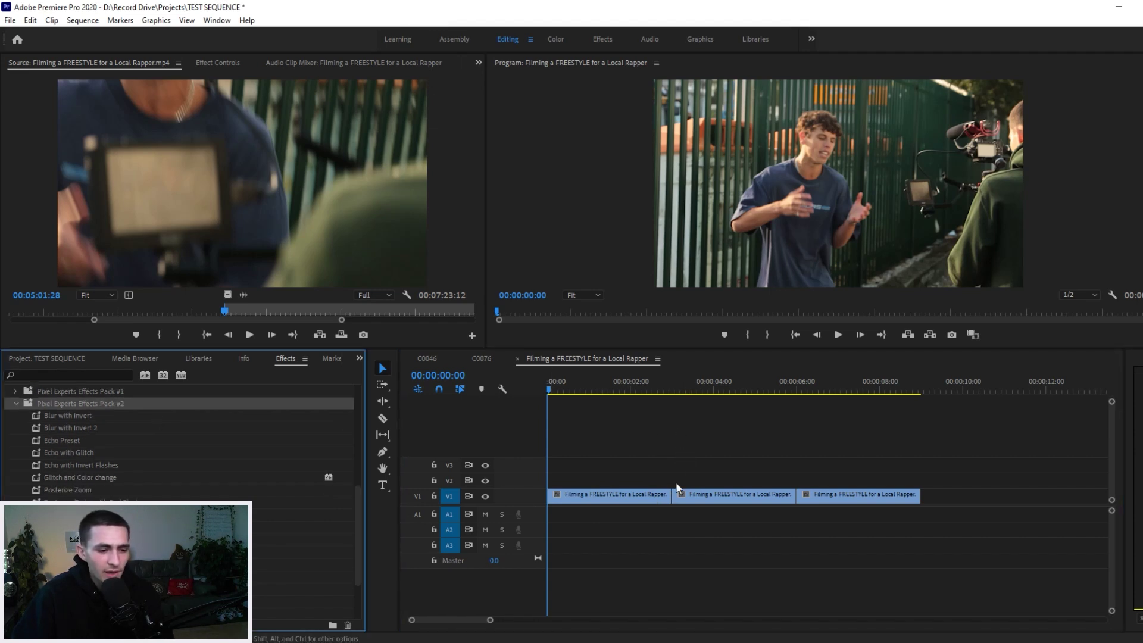
left_click(682, 452)
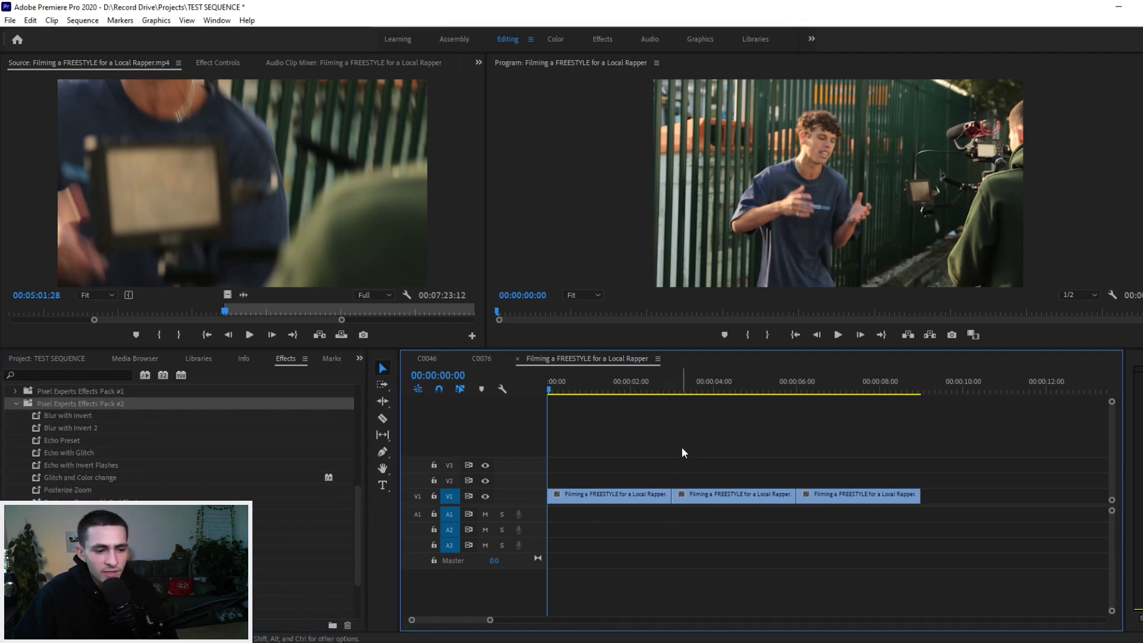
left_click(671, 384)
key("c")
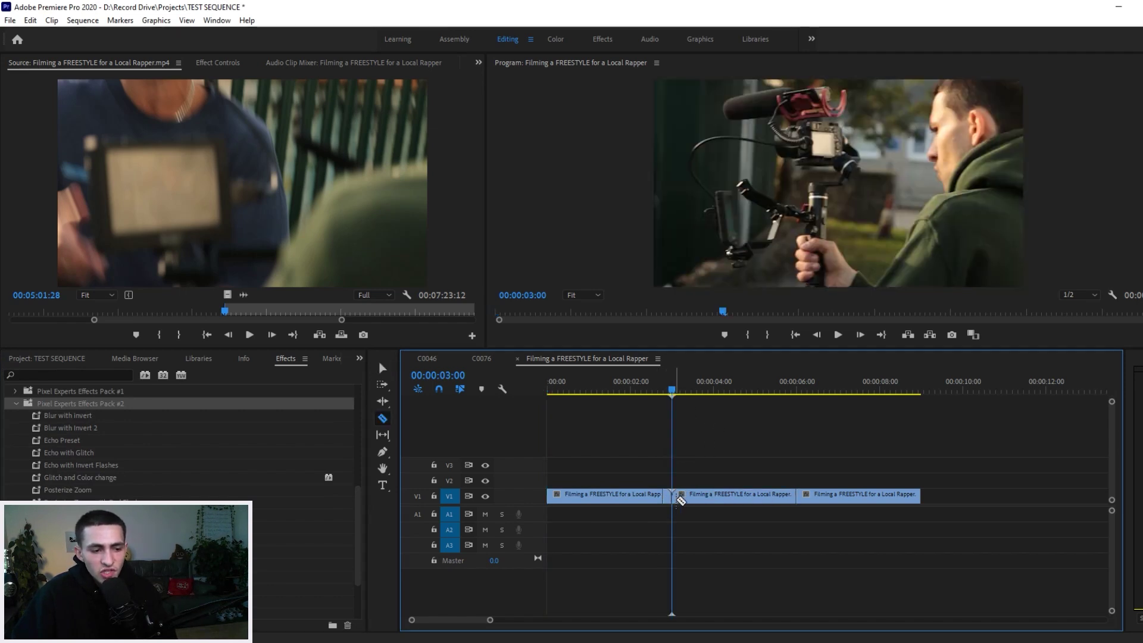
left_click_drag(672, 391, 593, 393)
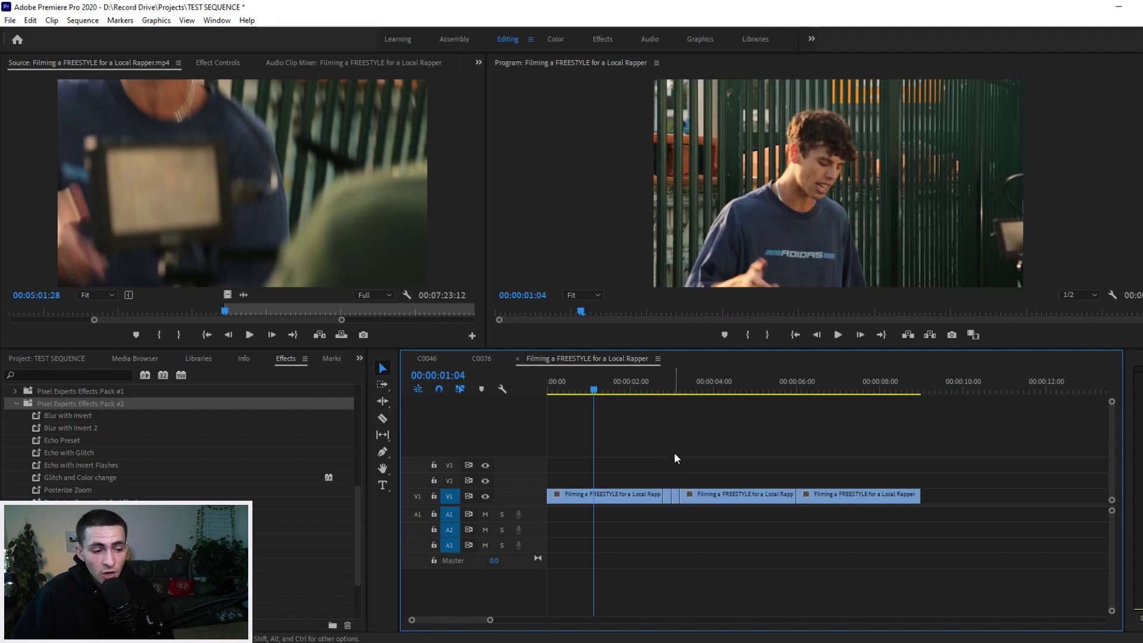
left_click_drag(674, 452, 664, 507)
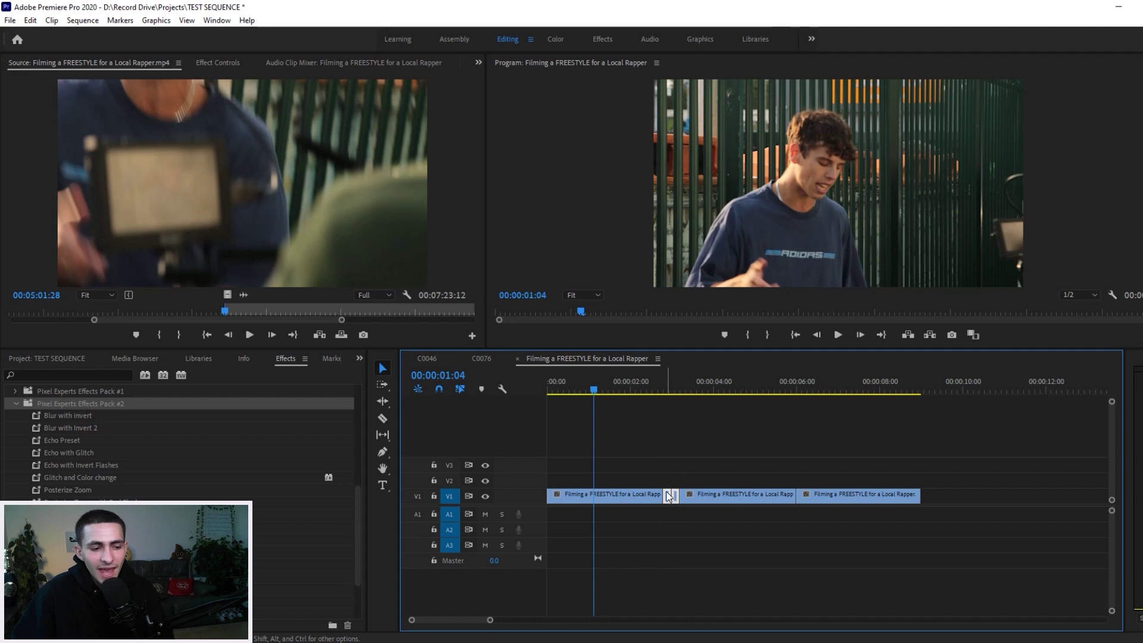
right_click(666, 491)
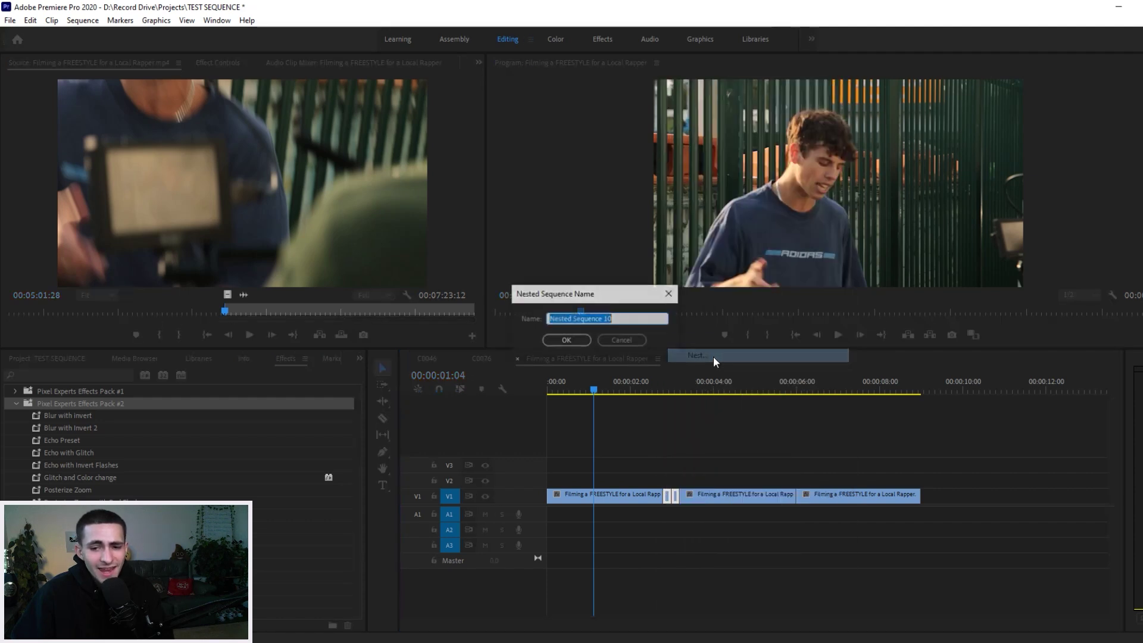
key("Return")
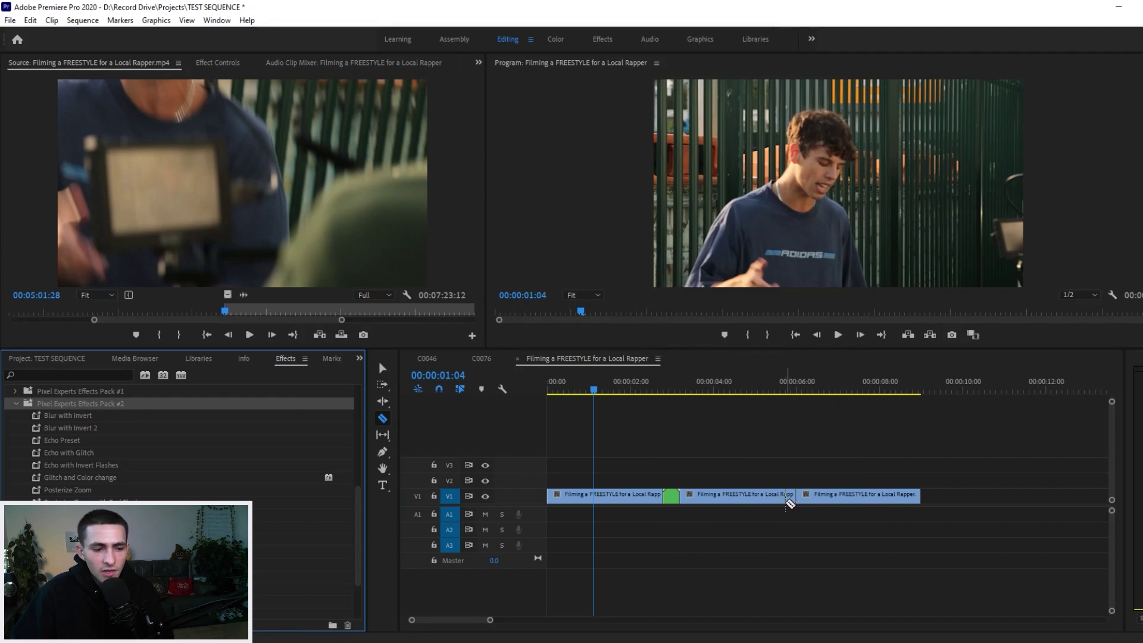
Cut the second clip near 00:00:06:00 and nest that short piece as a sequence
left_click(786, 500)
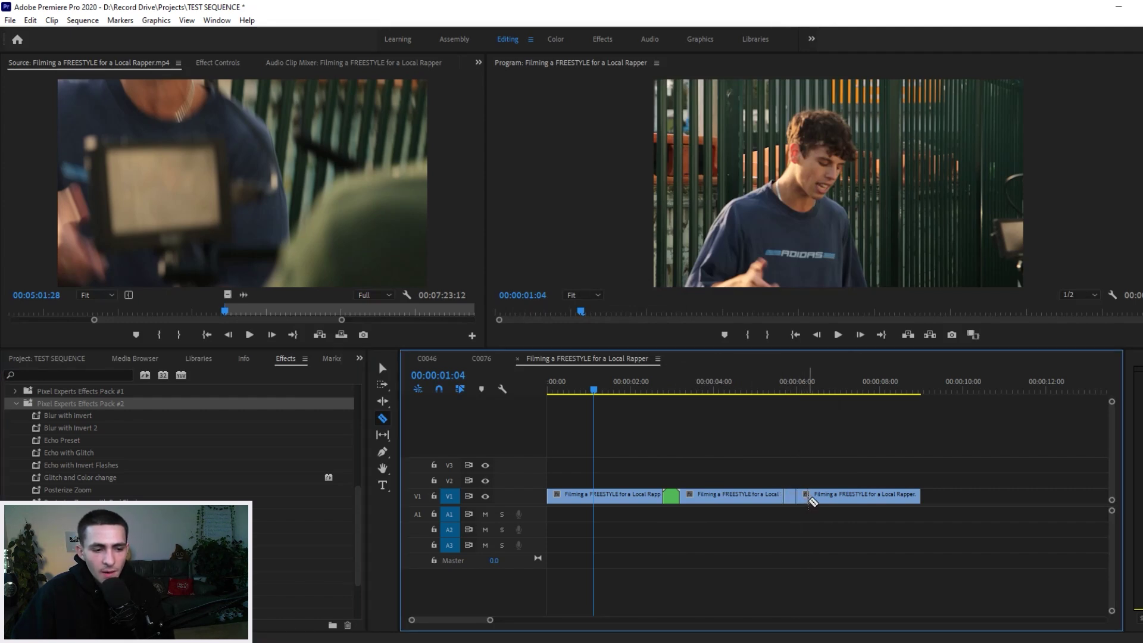
right_click(791, 497)
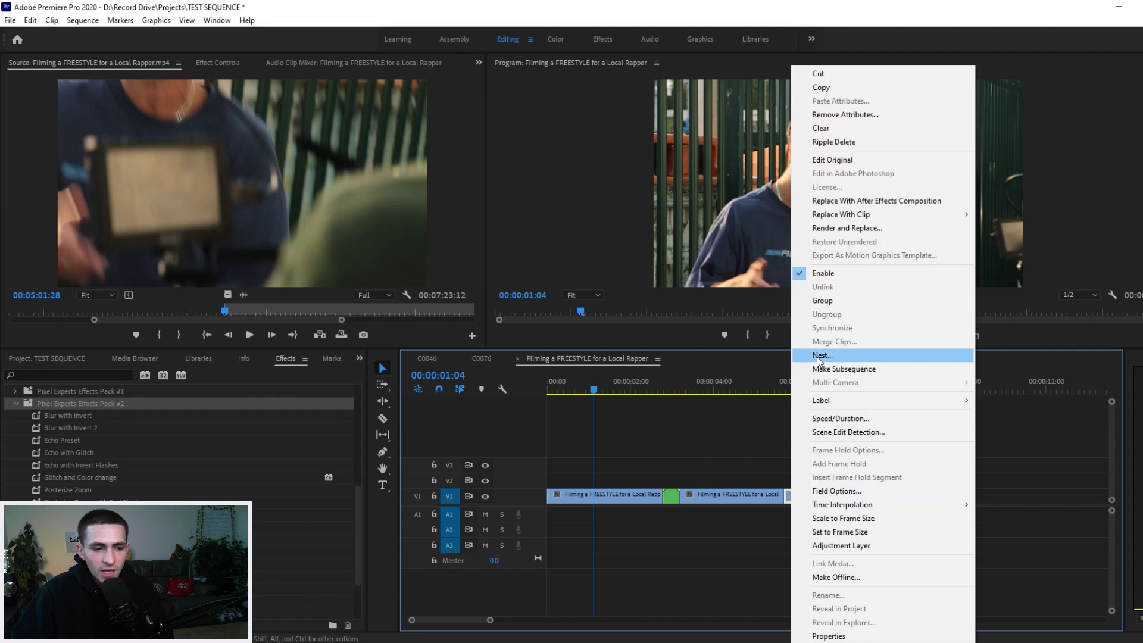
left_click(821, 355)
left_click(575, 343)
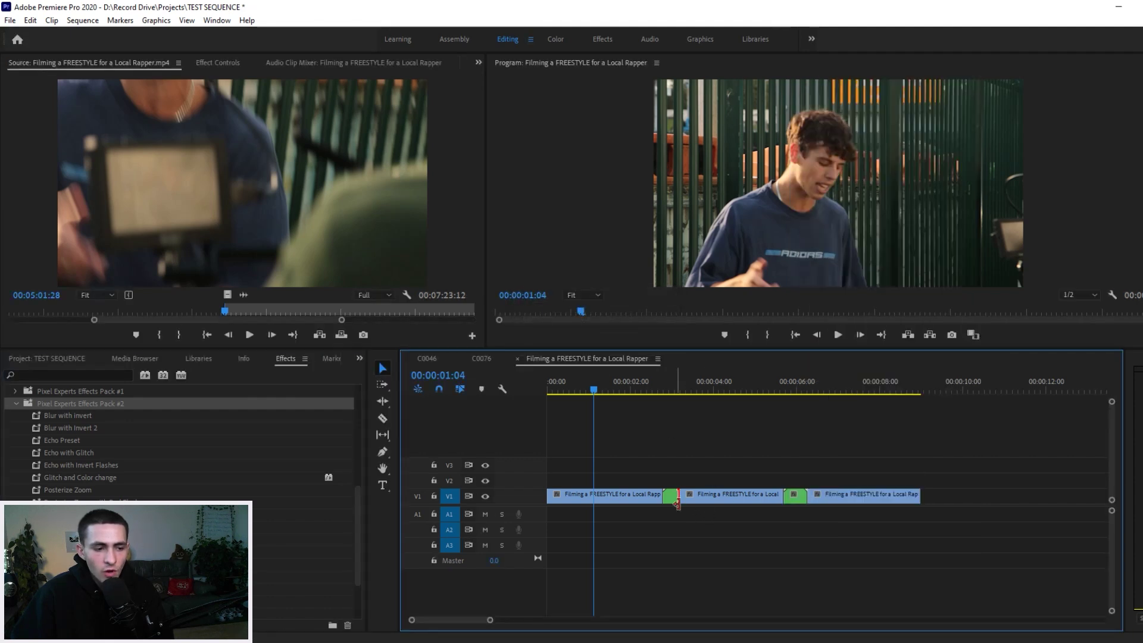
Apply Blur with invert to the first nested transition and Blur with Invert 2 to the second
left_click(69, 417)
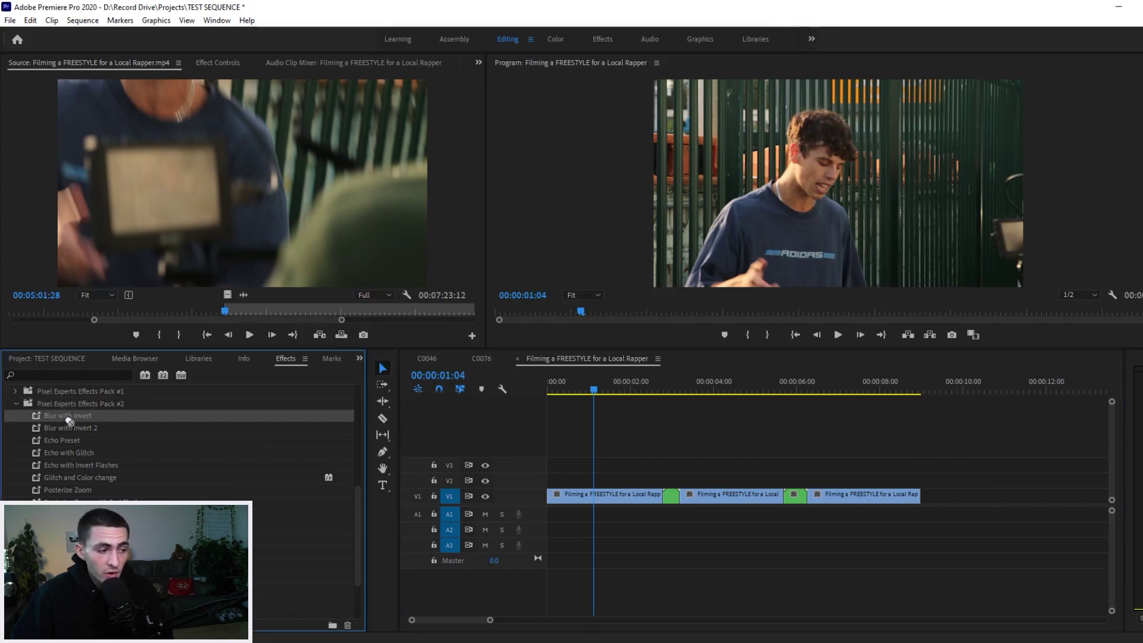
left_click_drag(62, 416, 604, 463)
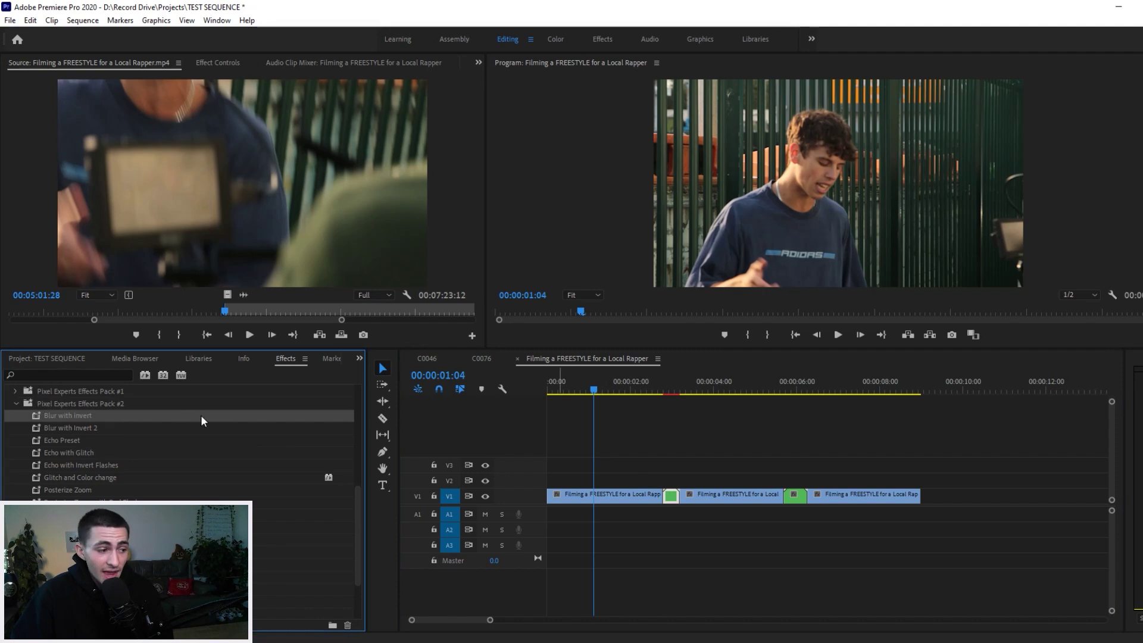
left_click(77, 439)
scroll(106, 433, "down", 1)
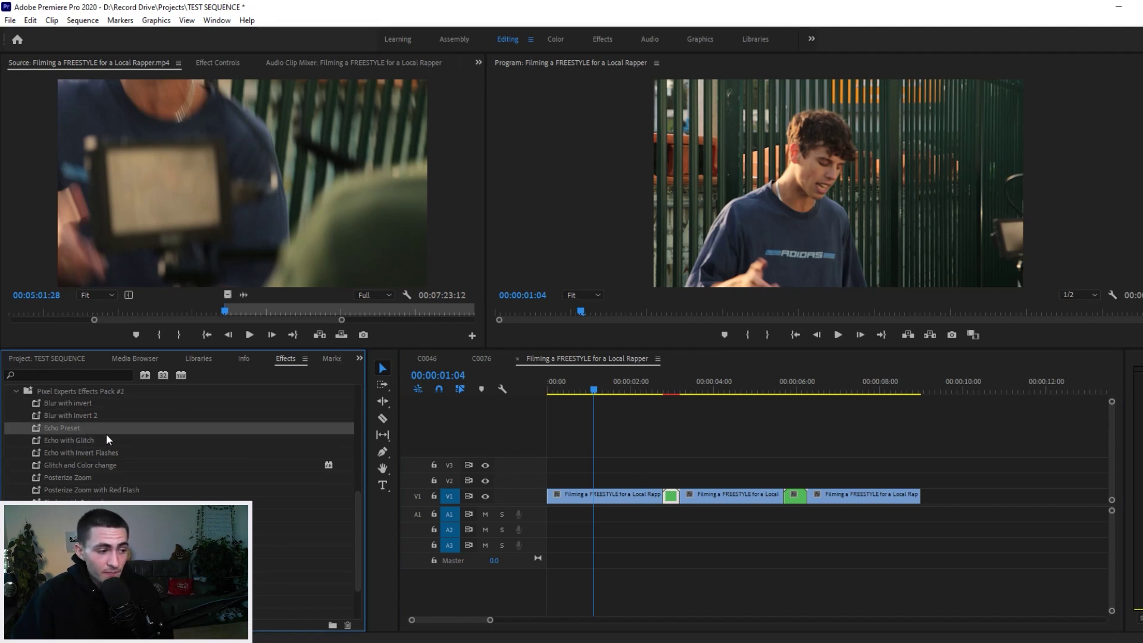
left_click(89, 416)
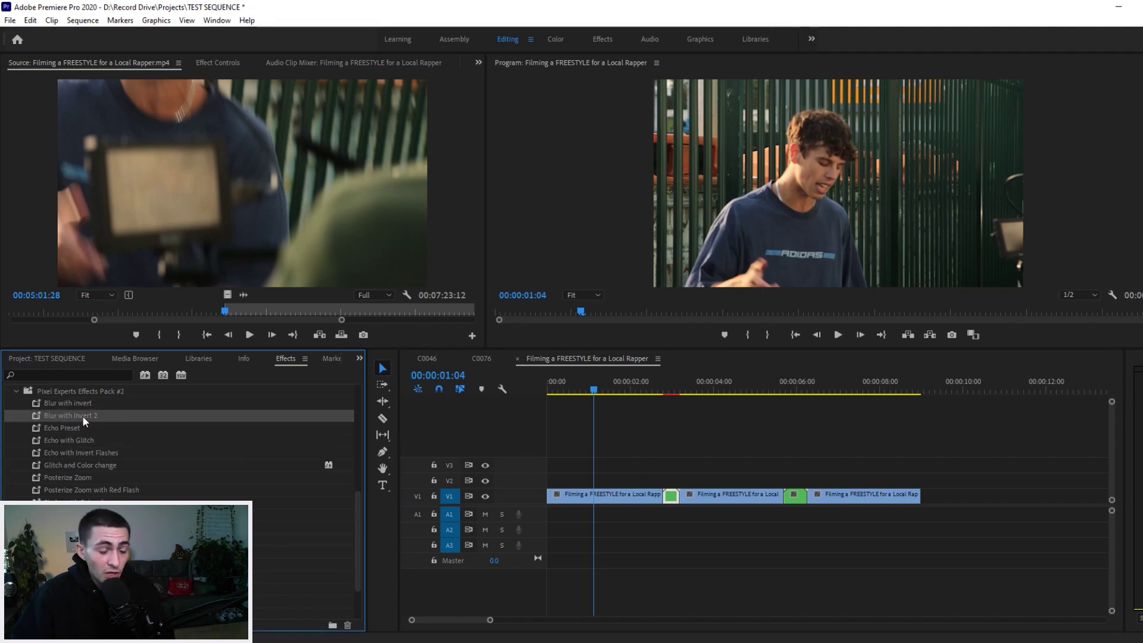
left_click_drag(80, 416, 593, 437)
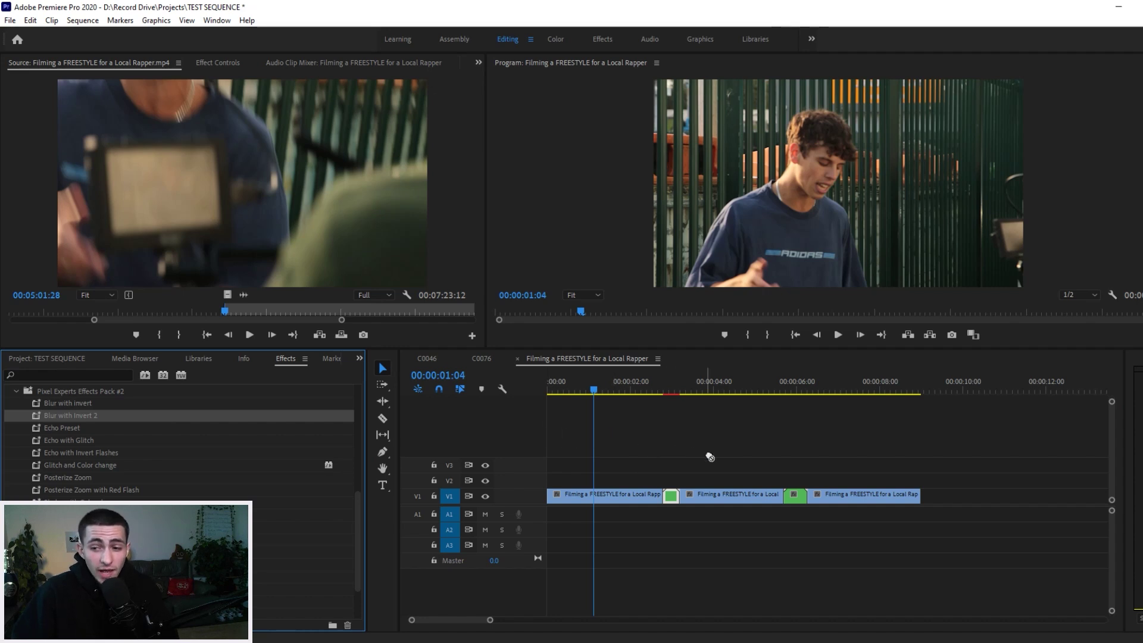
left_click_drag(803, 493, 803, 493)
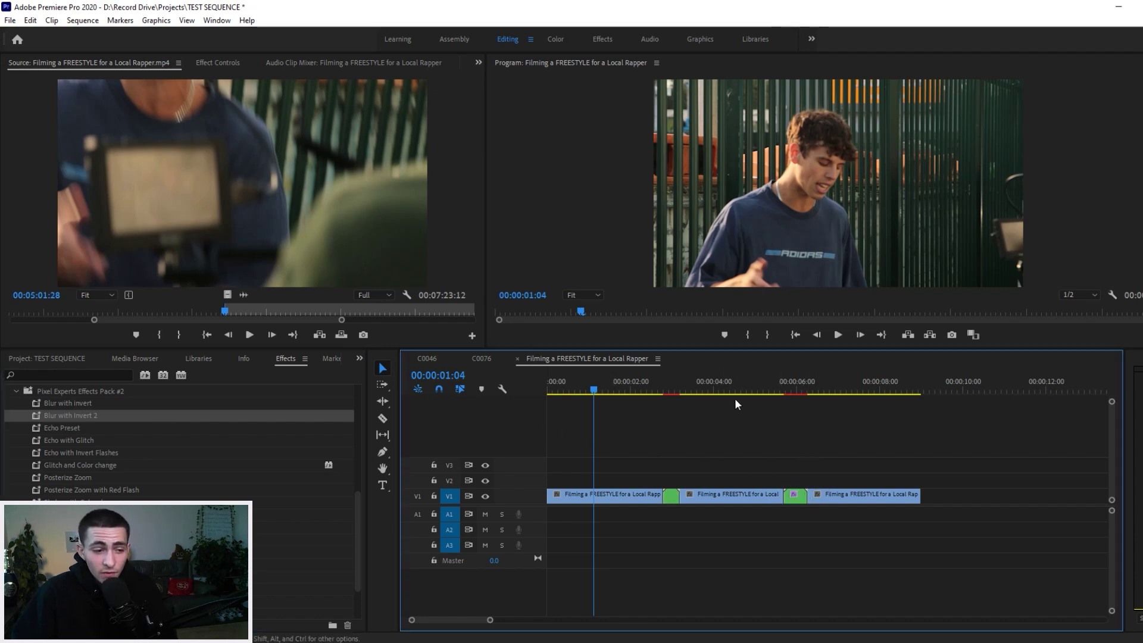
Play the sequence, replaying the first and second blur transitions
key("space")
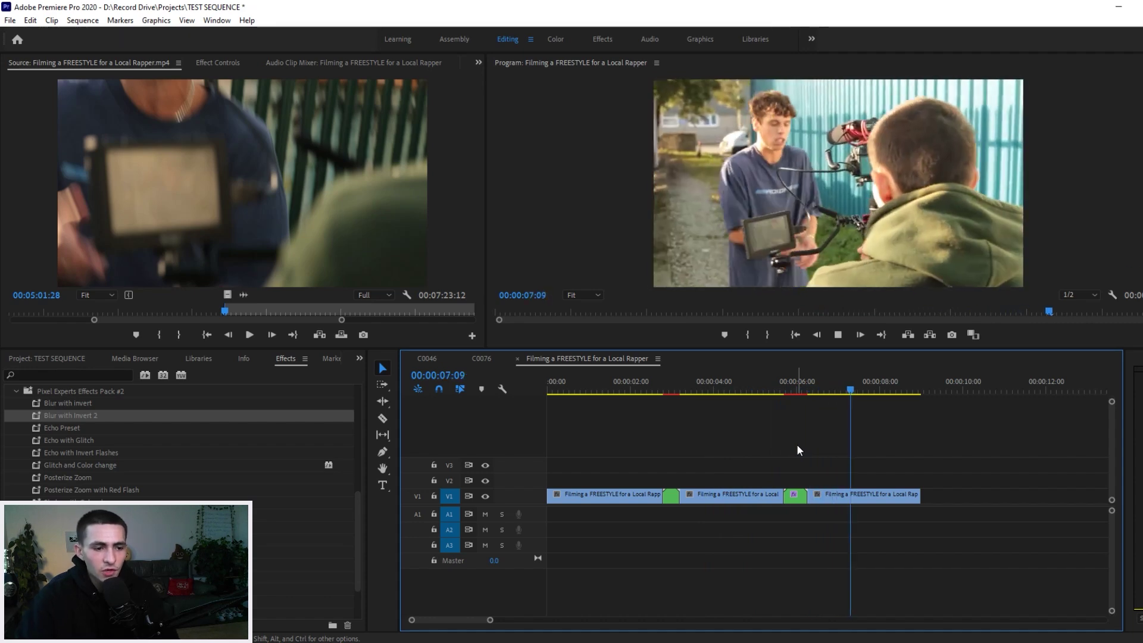
mouse_move(654, 390)
left_mouse_down()
mouse_move(671, 392)
mouse_move(659, 392)
left_mouse_up()
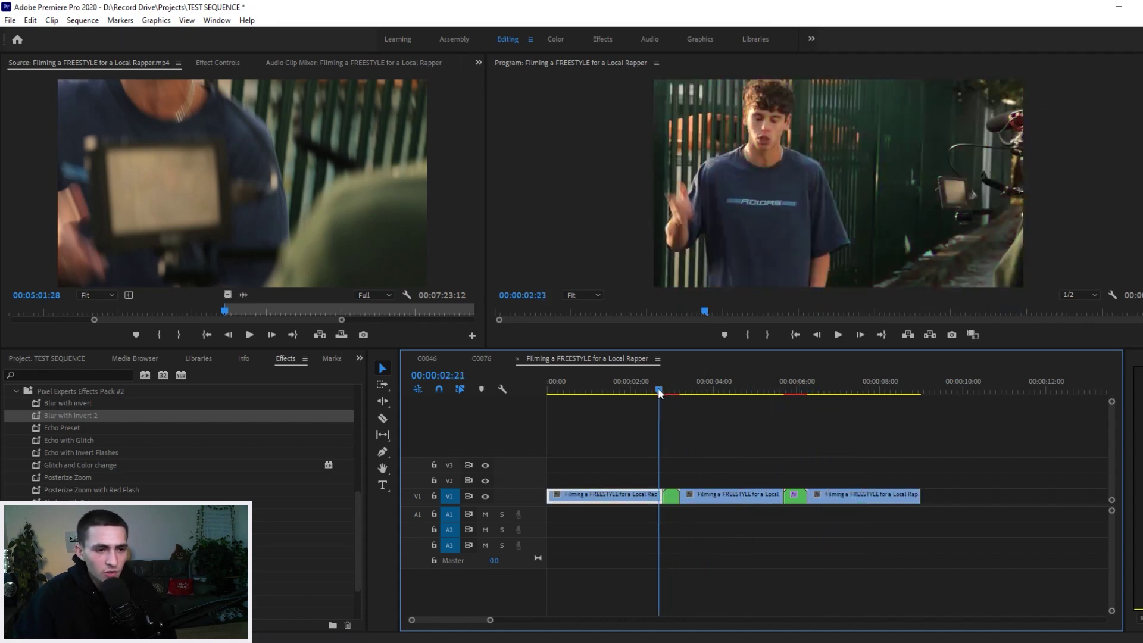
key("space")
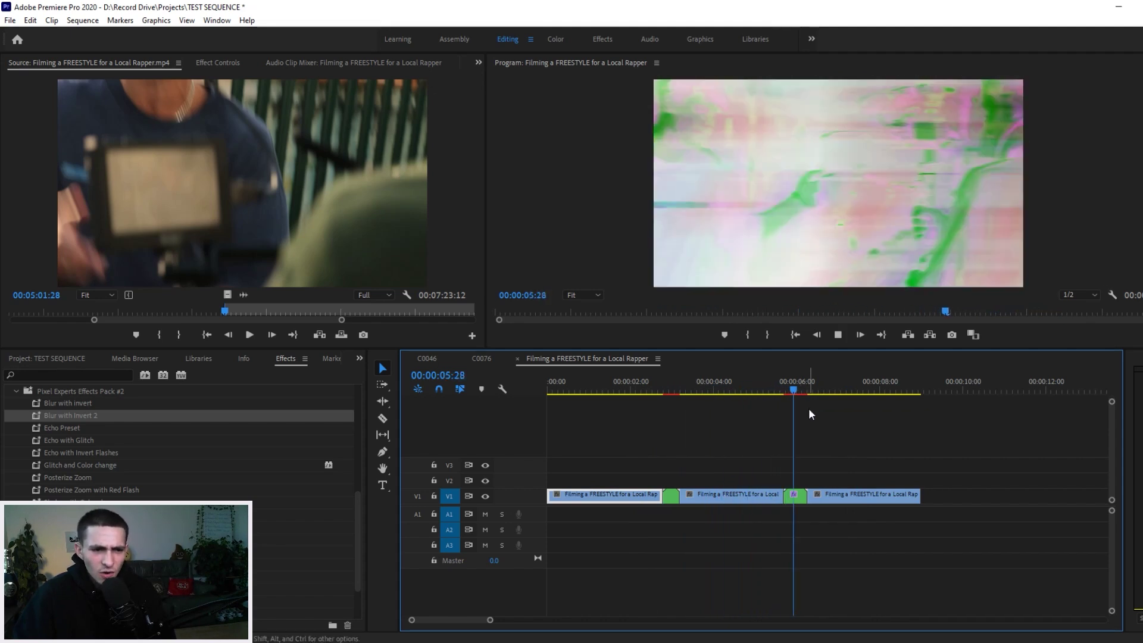
left_click(766, 387)
left_click(774, 495)
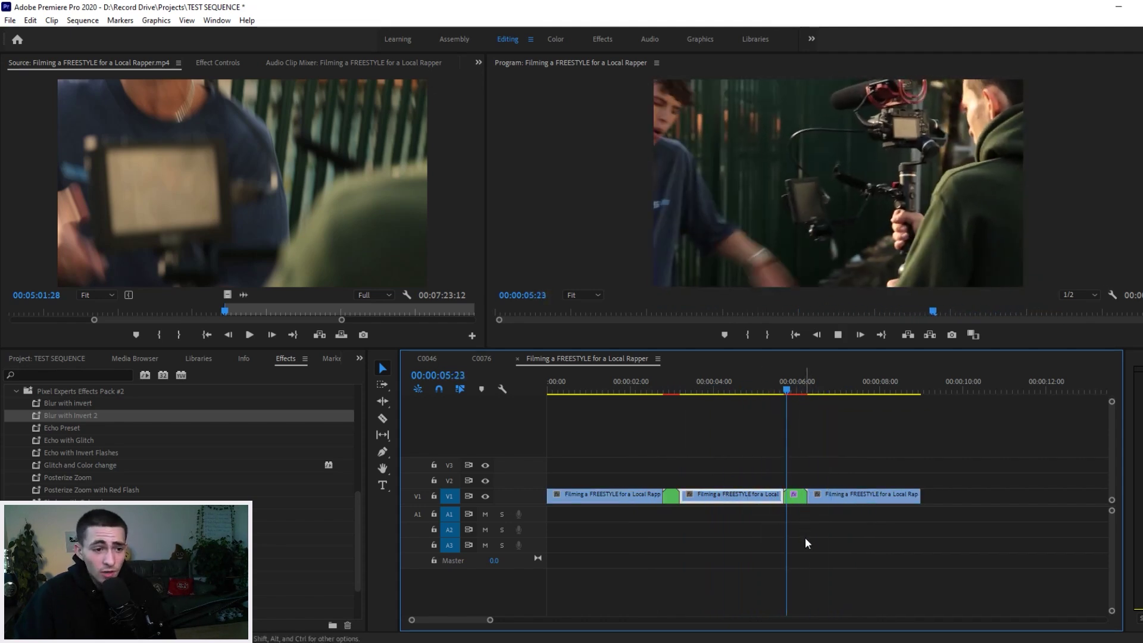
key("space")
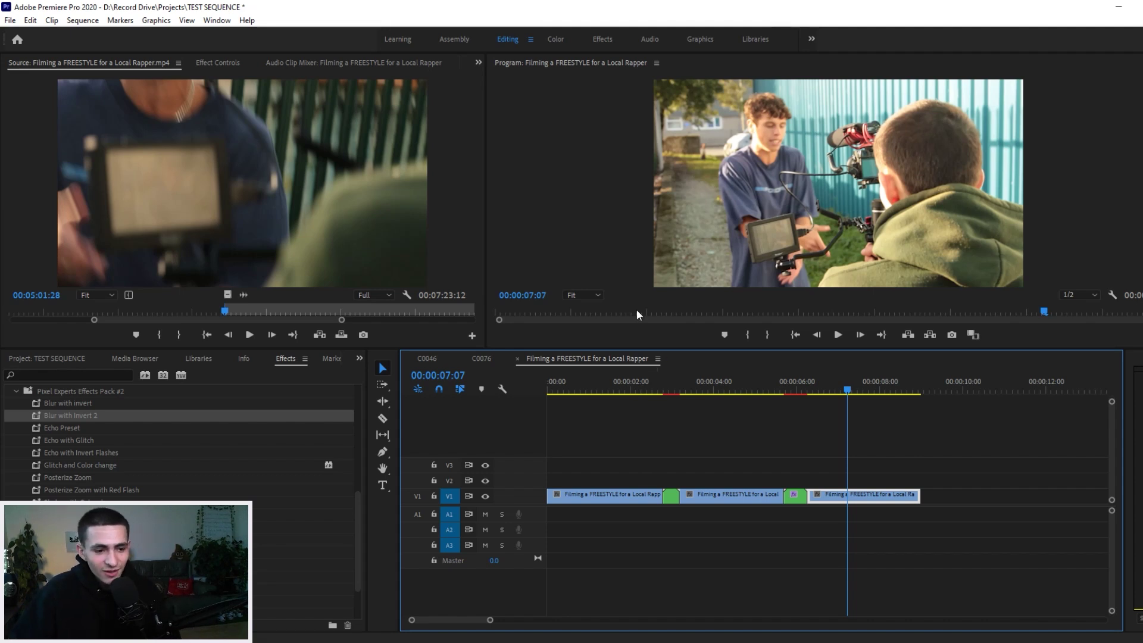
Undo the trial blur effects and apply Echo Preset to the first nested transition
key("ctrl+z")
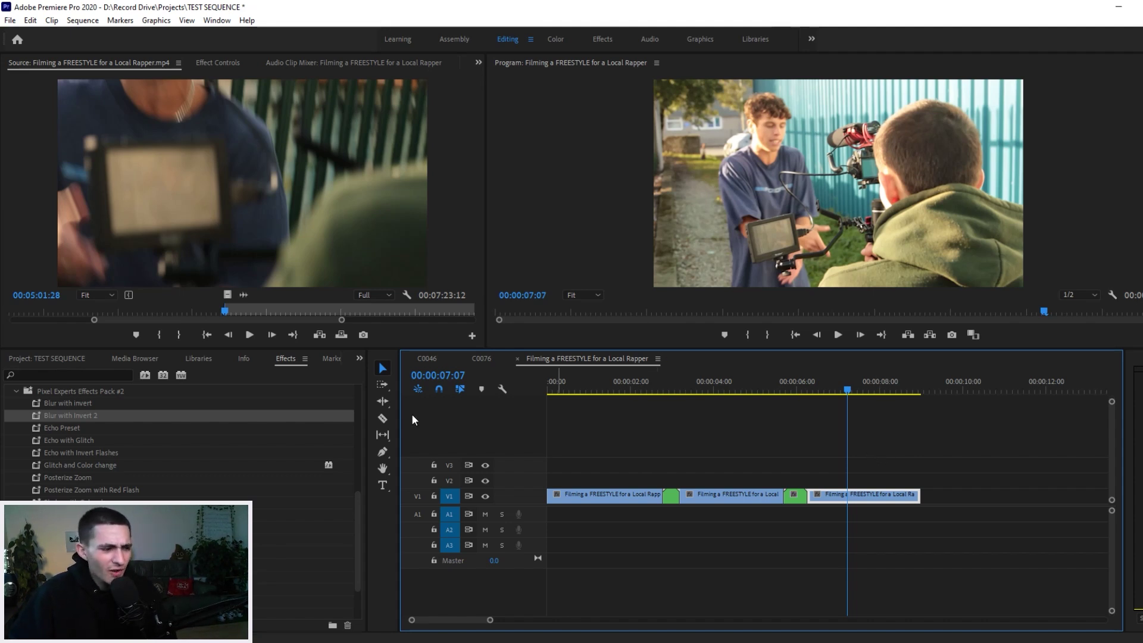
key("Up")
key("Up")
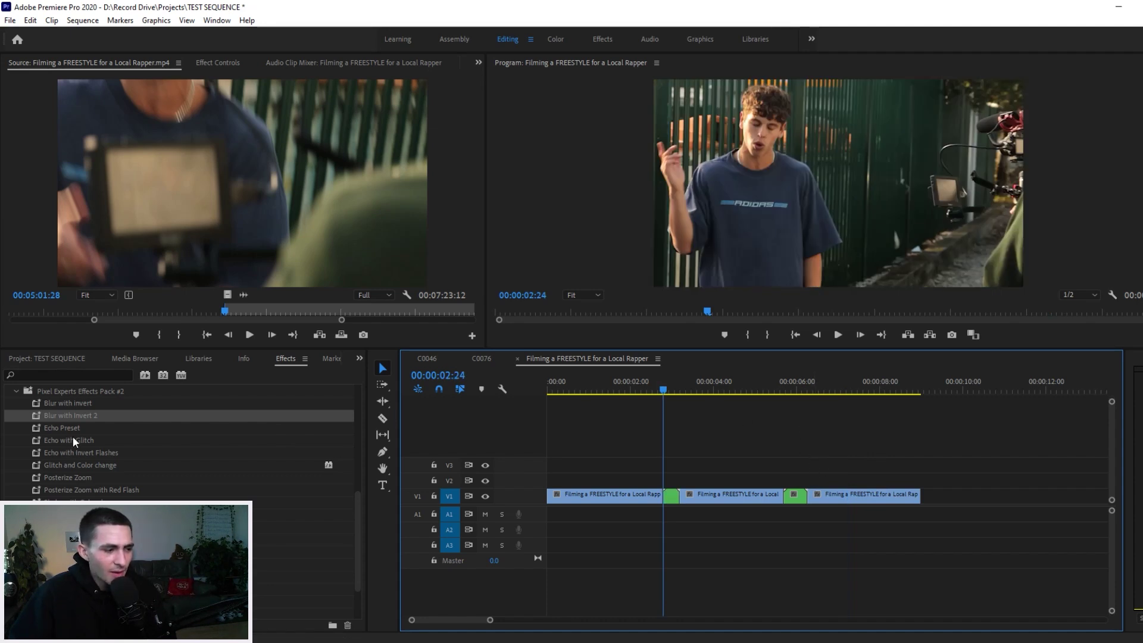
scroll(73, 434, "down", 1)
left_click(84, 415)
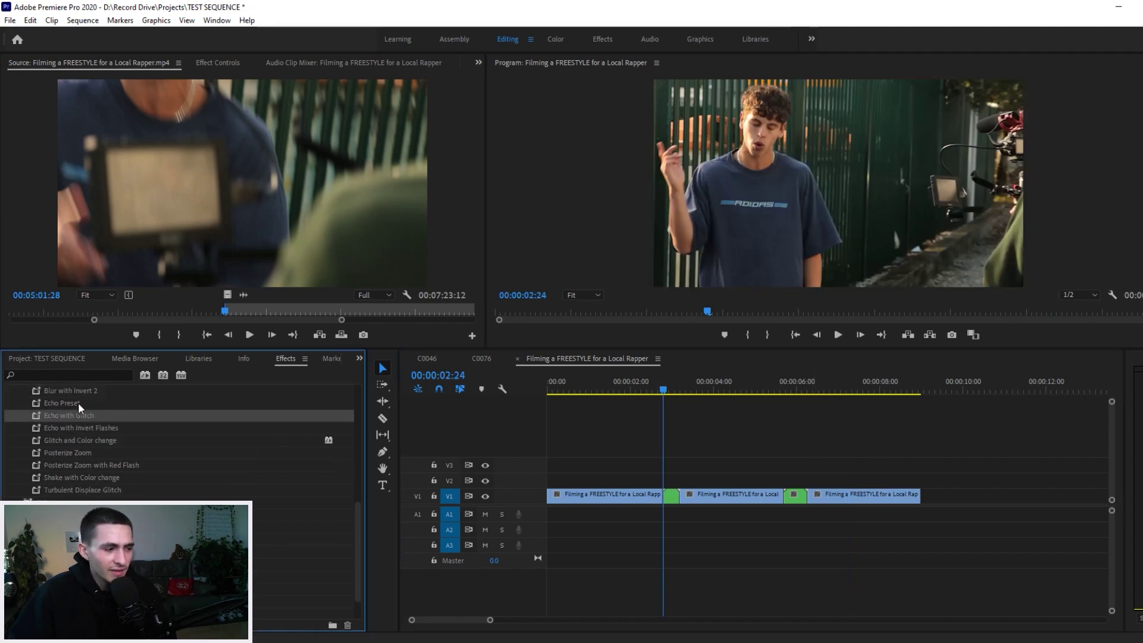
left_click(62, 402)
left_click_drag(669, 496, 670, 496)
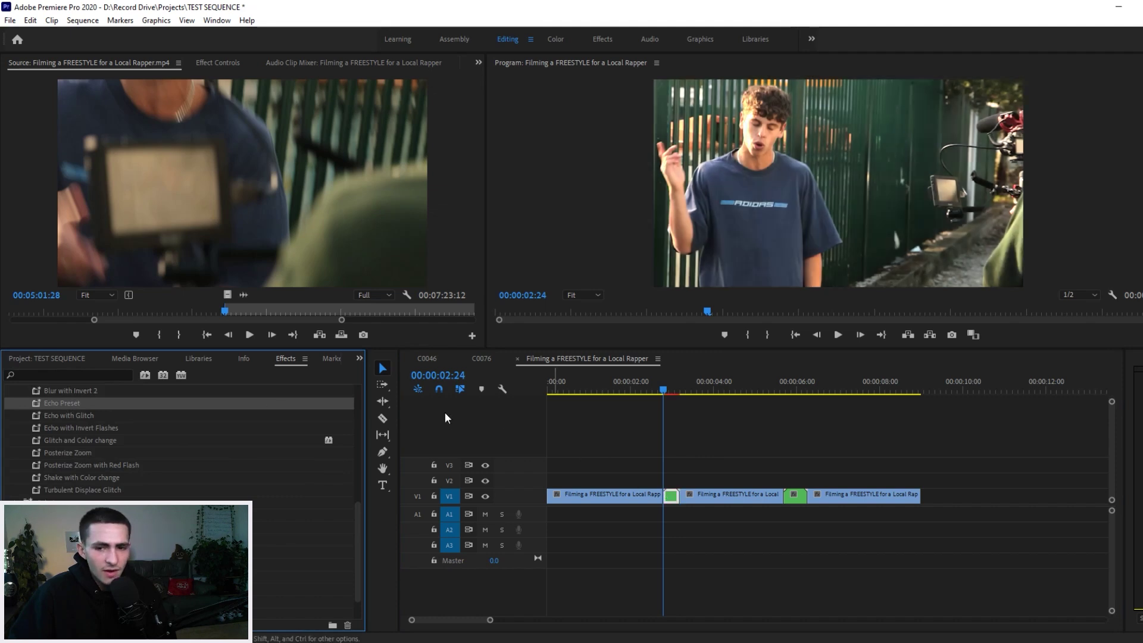
Preview the Echo Preset, add Echo with Glitch to the second transition, and replay from the start
left_click(136, 415)
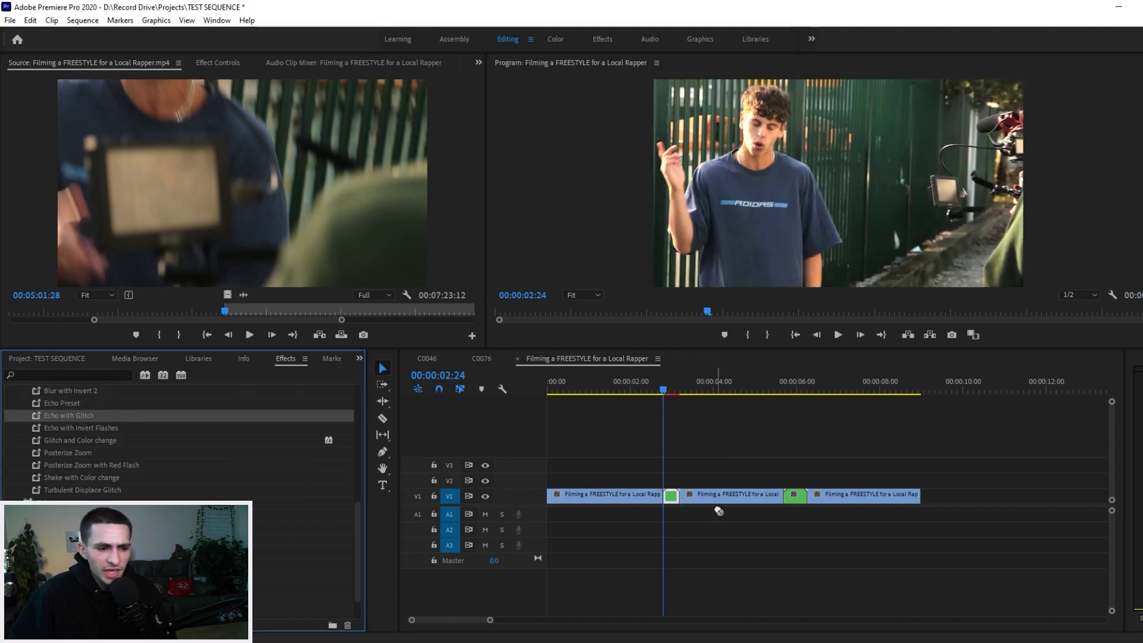
left_click(659, 407)
key("Home")
key("space")
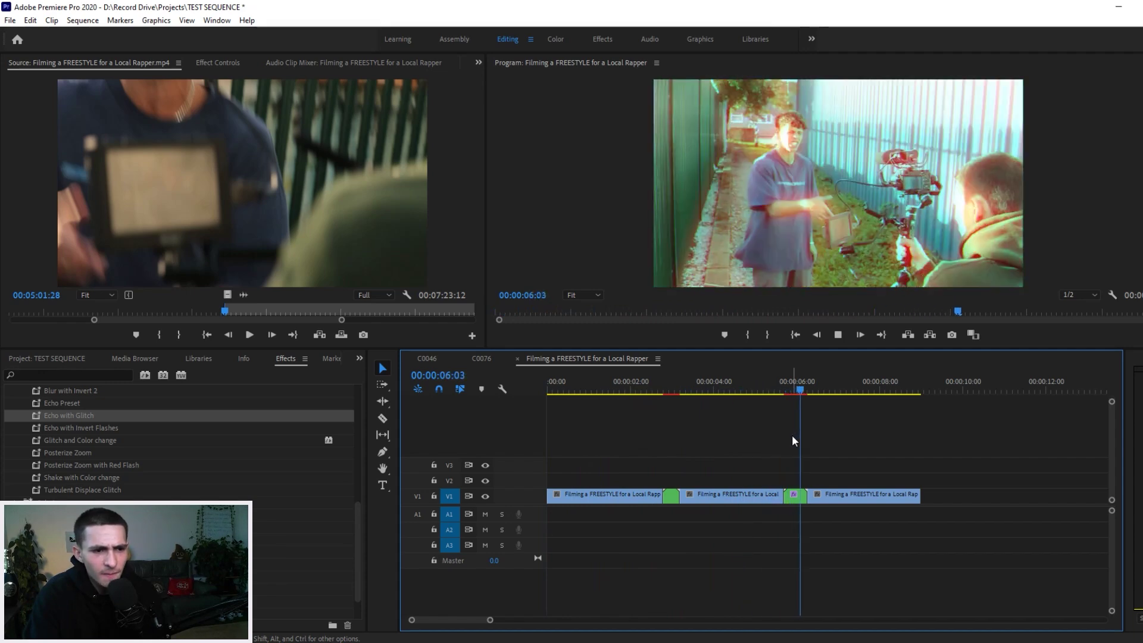
left_click(756, 388)
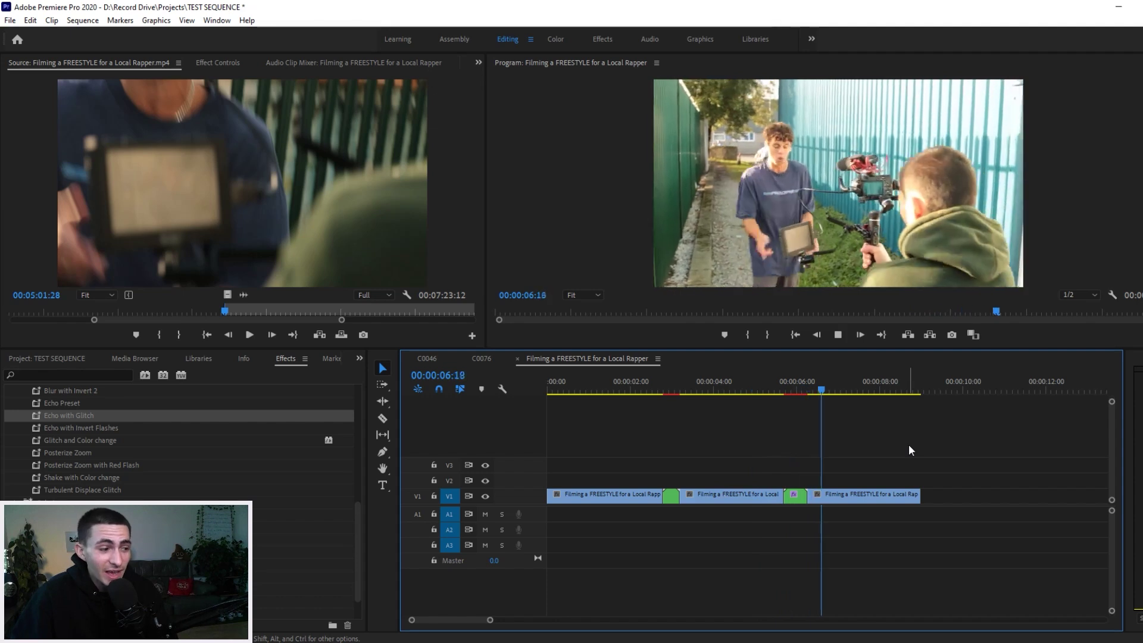
key("space")
left_click_drag(86, 419, 898, 418)
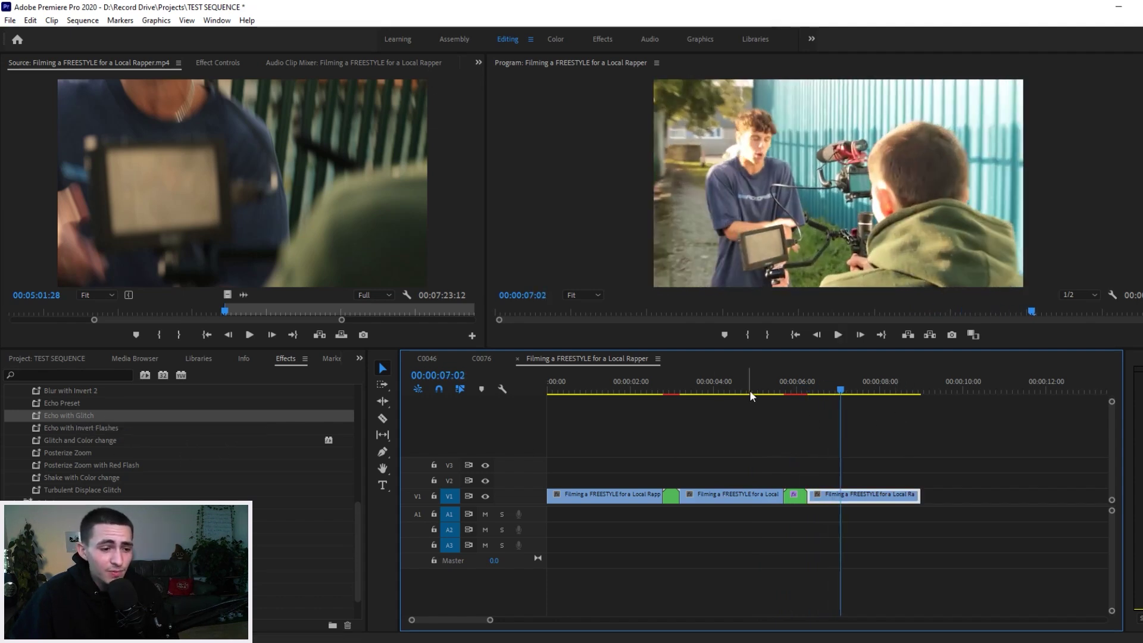
key("Home")
key("space")
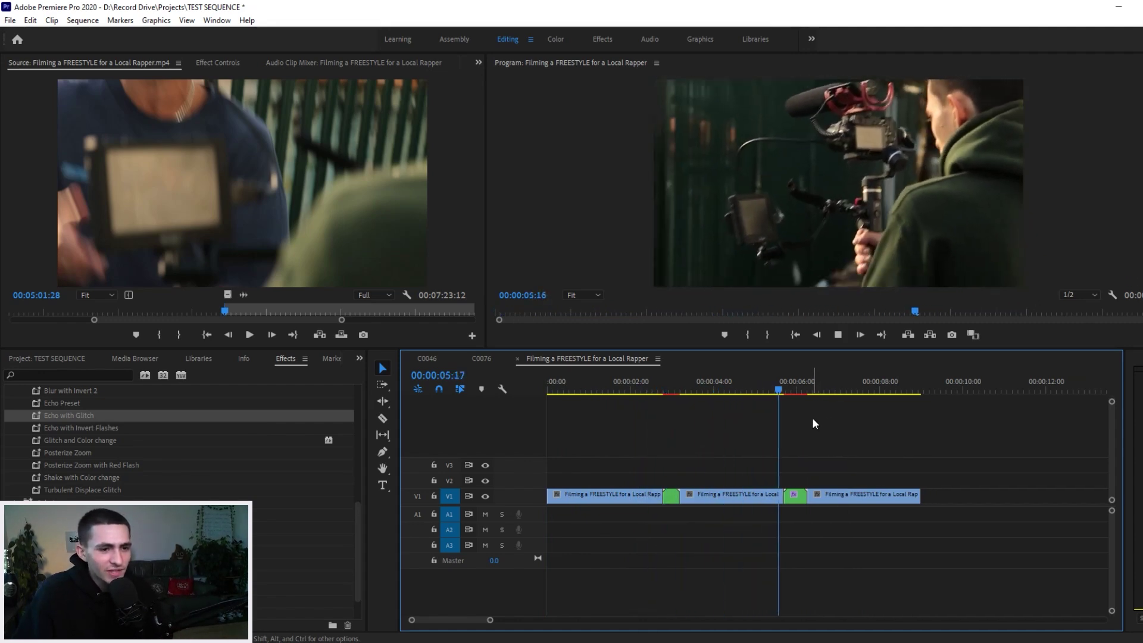
Apply Echo with Invert Flashes to the first nested transition and Glitch and Color change to the second
key("space")
key("d")
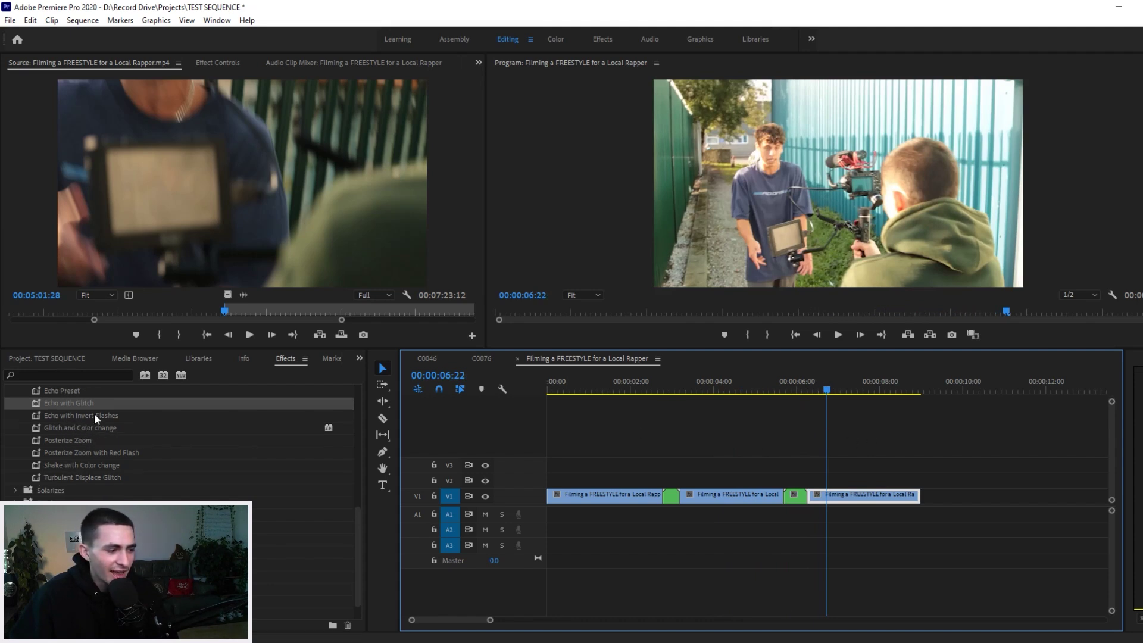
scroll(78, 416, "down", 1)
left_click_drag(59, 416, 731, 419)
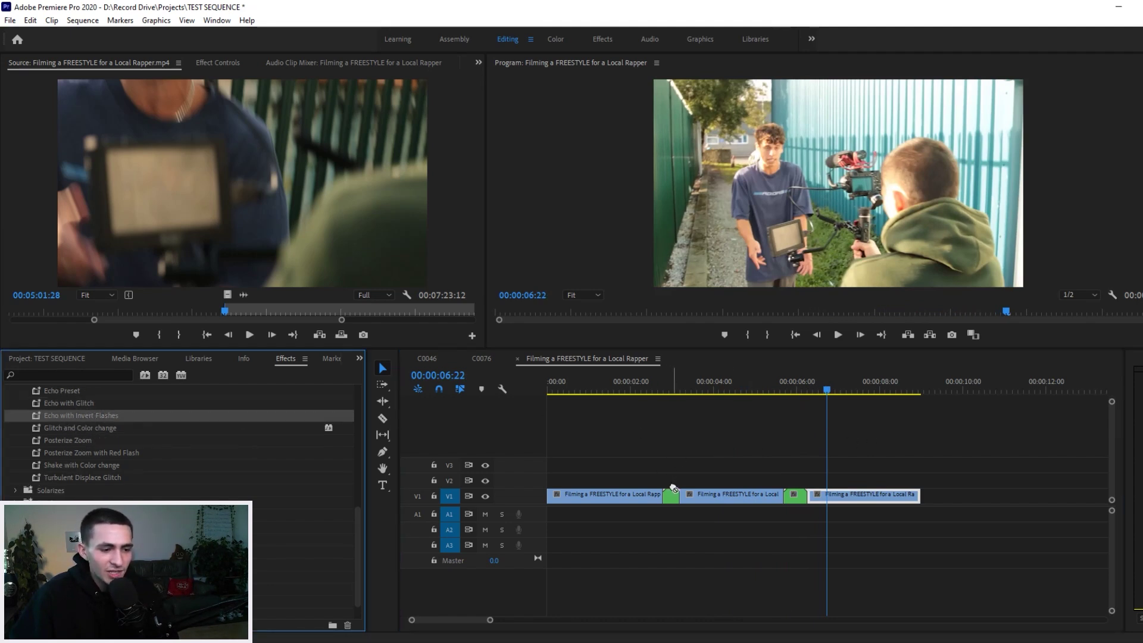
left_click_drag(670, 499, 671, 500)
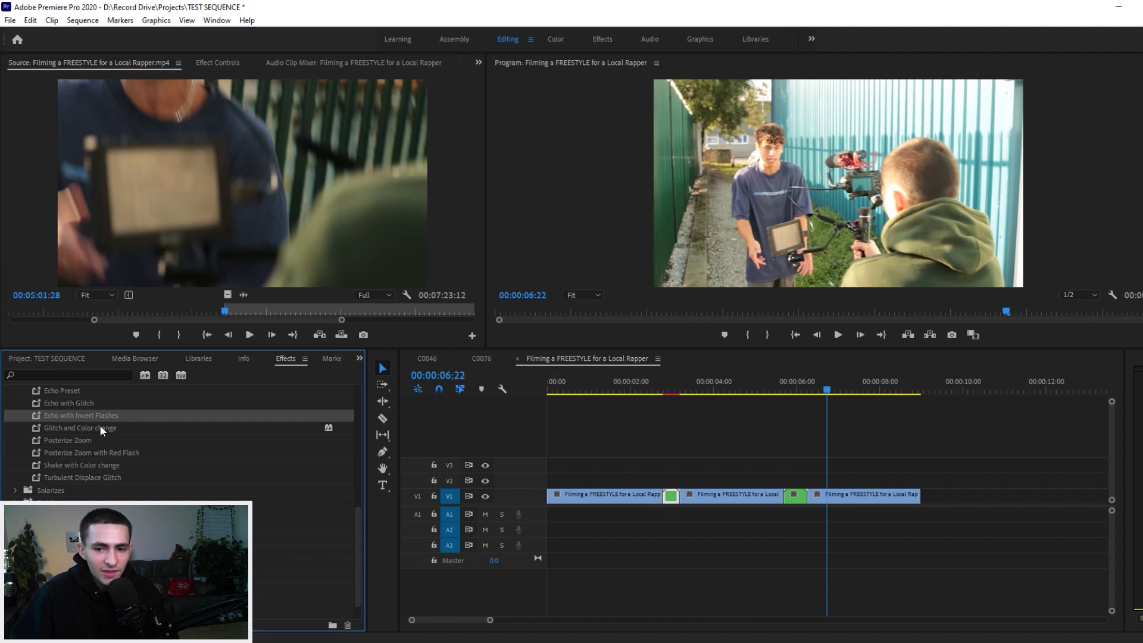
left_click_drag(101, 429, 723, 439)
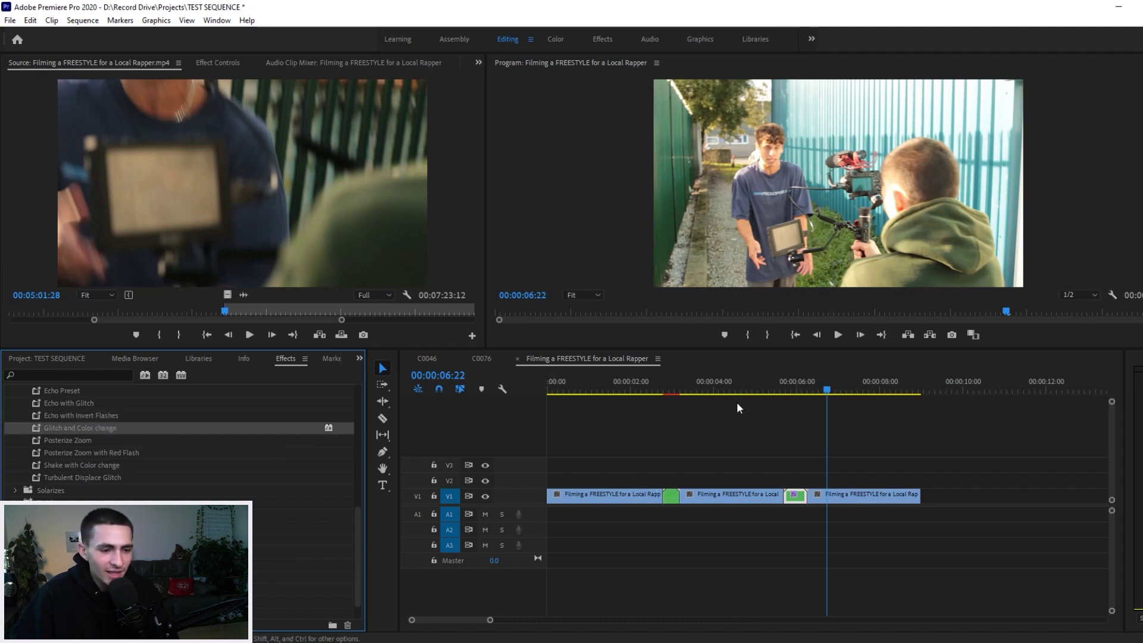
Play the sequence from the start and replay the second transition
key("Home")
key("space")
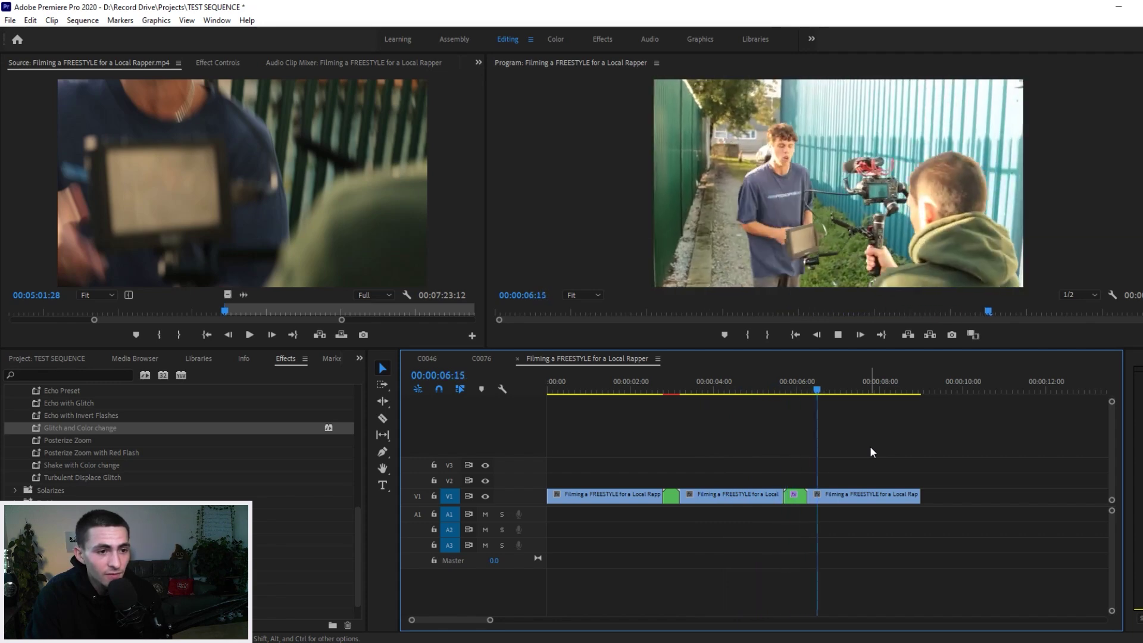
left_click(751, 388)
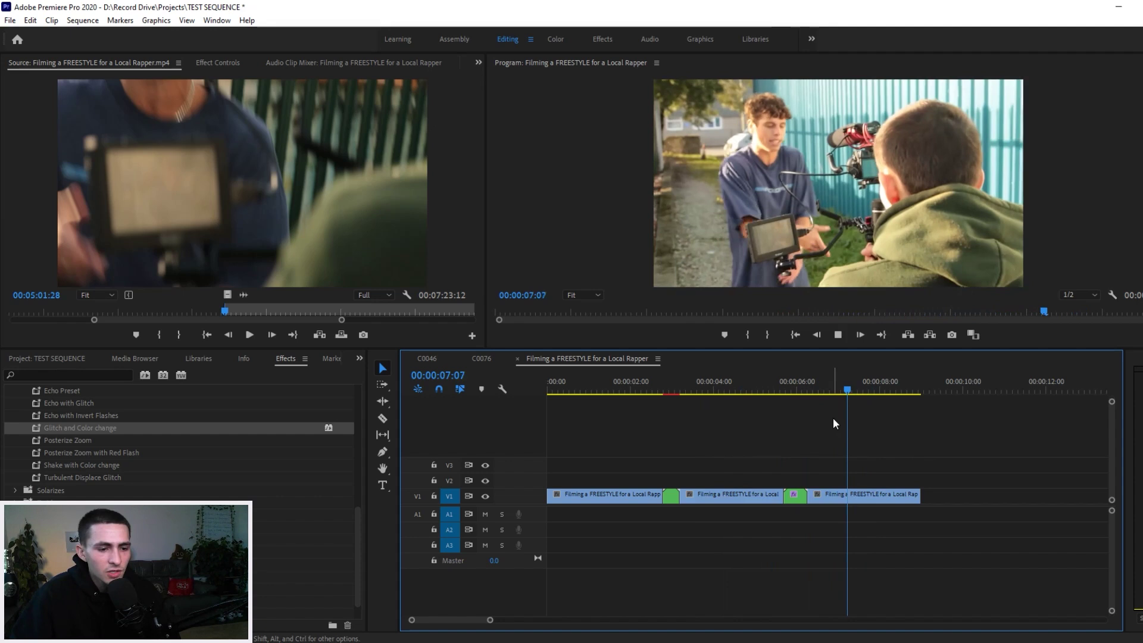
key("space")
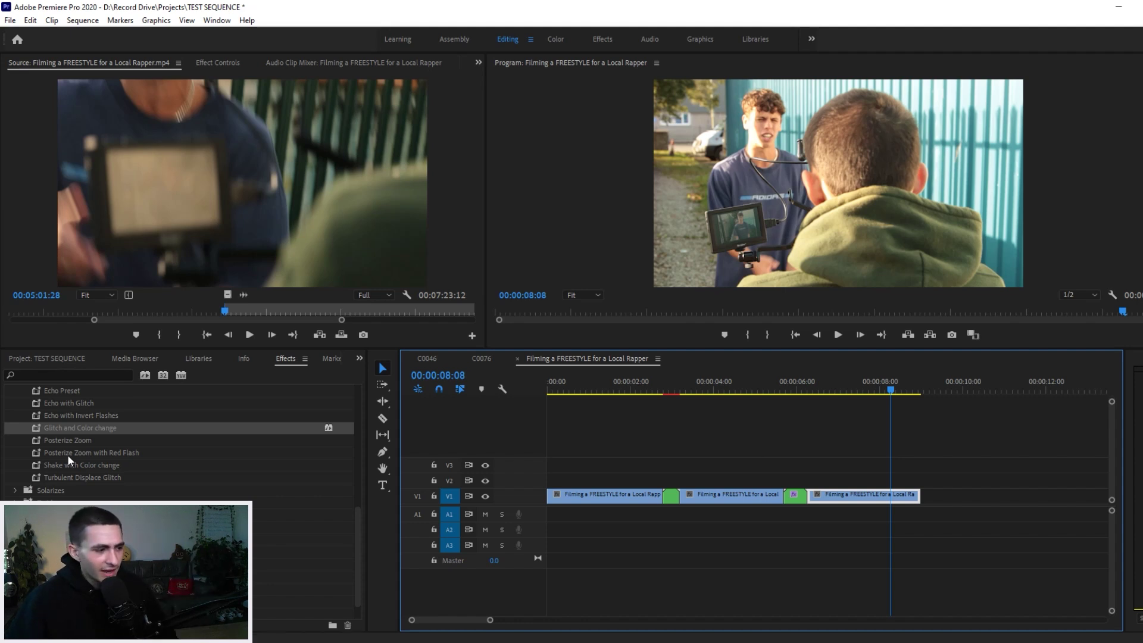
Apply Posterize Zoom to the first nested clip and Posterize Zoom with Red Flash to the second, then play
left_click(794, 390)
left_click_drag(796, 386, 799, 387)
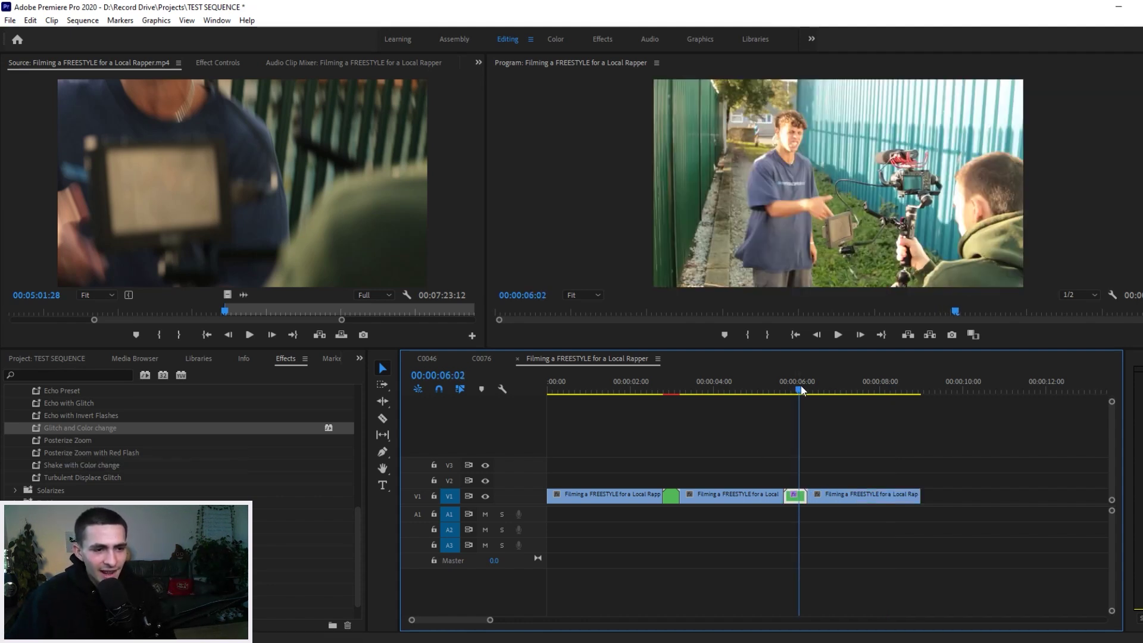
left_click_drag(95, 441, 670, 496)
left_click(87, 442)
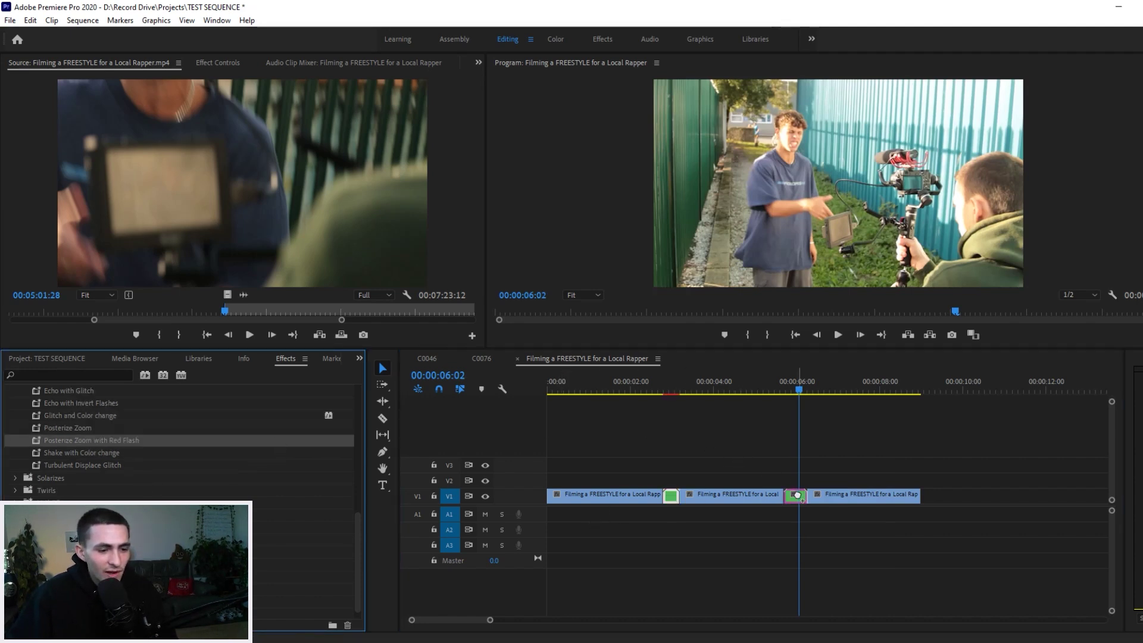
left_click_drag(797, 496, 798, 496)
key("Home")
key("space")
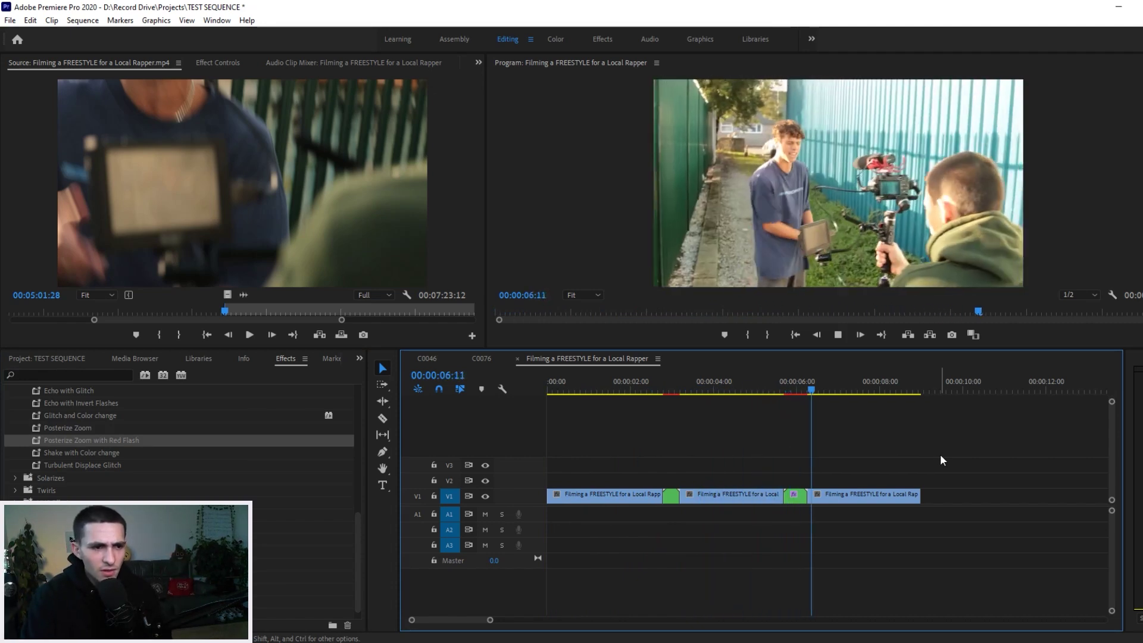
key("space")
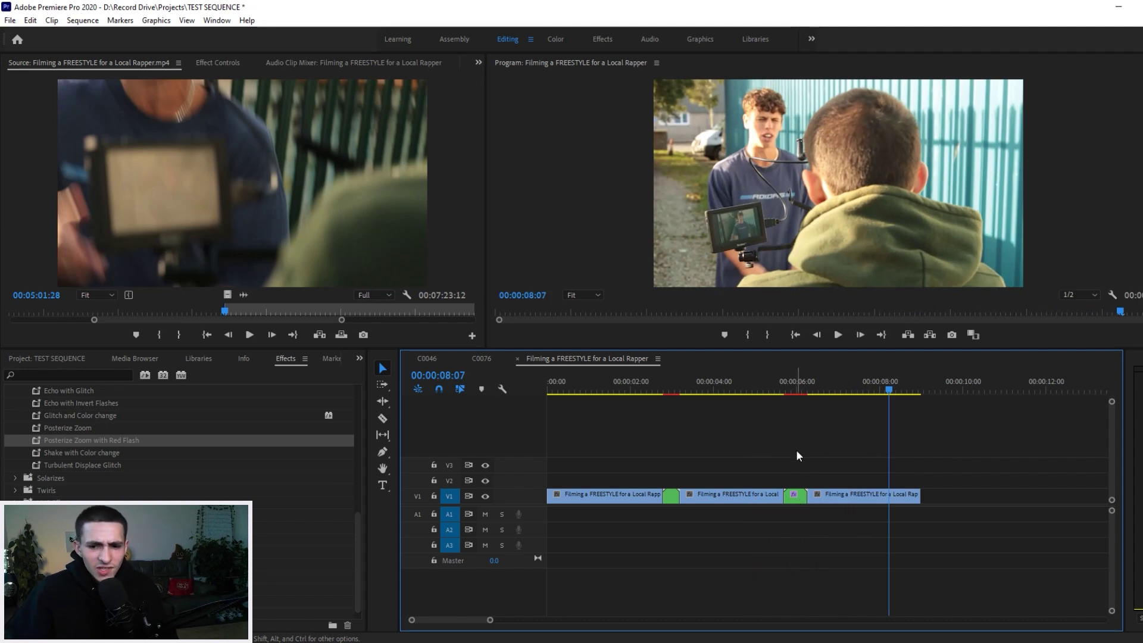
Apply Shake with Color change to the first transition and Turbulent Displace Glitch to the second
key("Home")
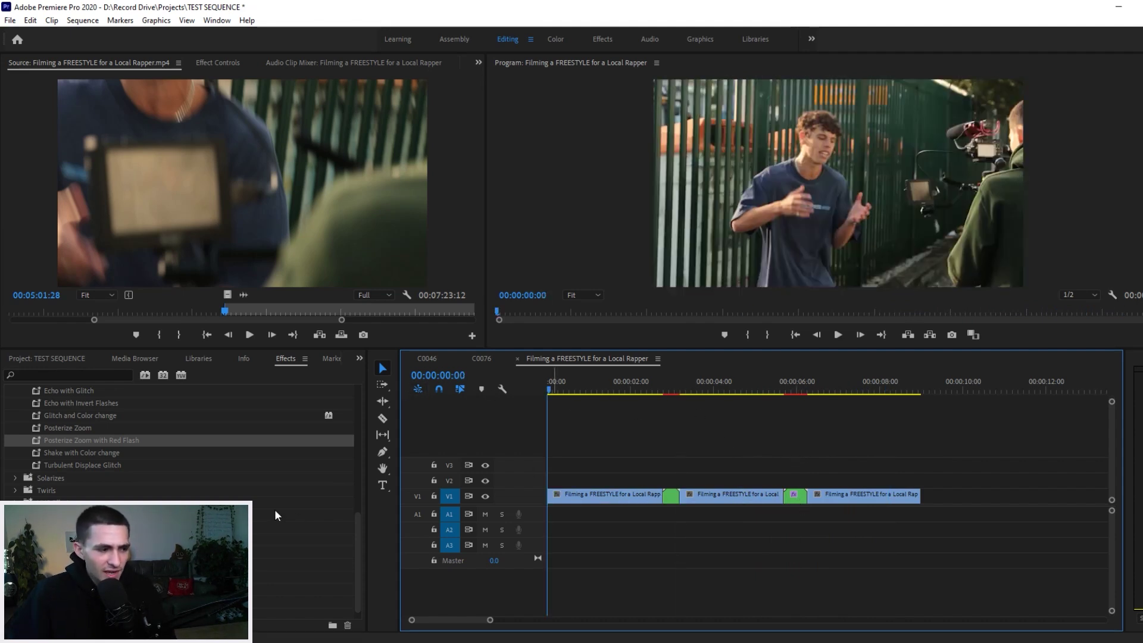
left_click(110, 452)
left_click_drag(99, 434, 670, 505)
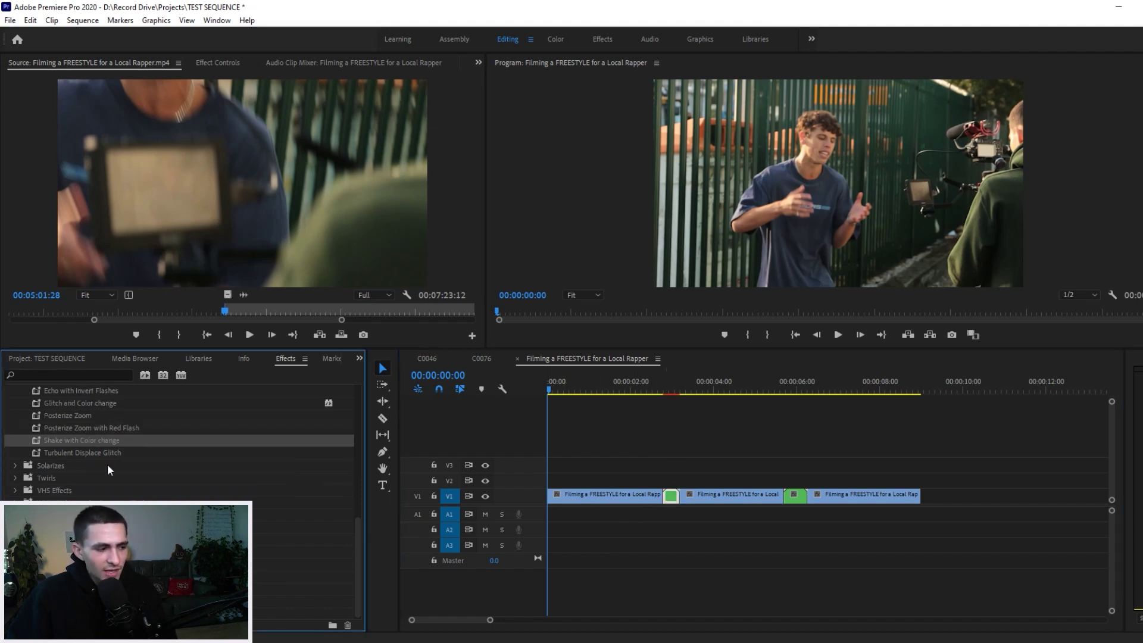
left_click_drag(82, 453, 394, 456)
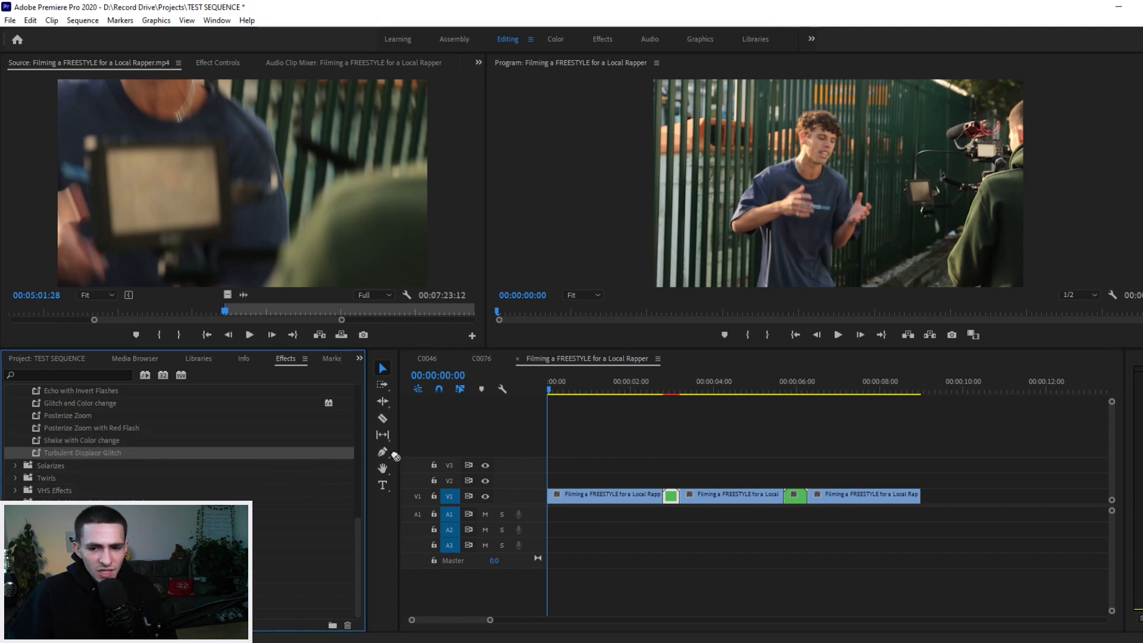
left_click_drag(796, 496, 796, 497)
Play the sequence, replaying from just before the second and then the first transition
key("space")
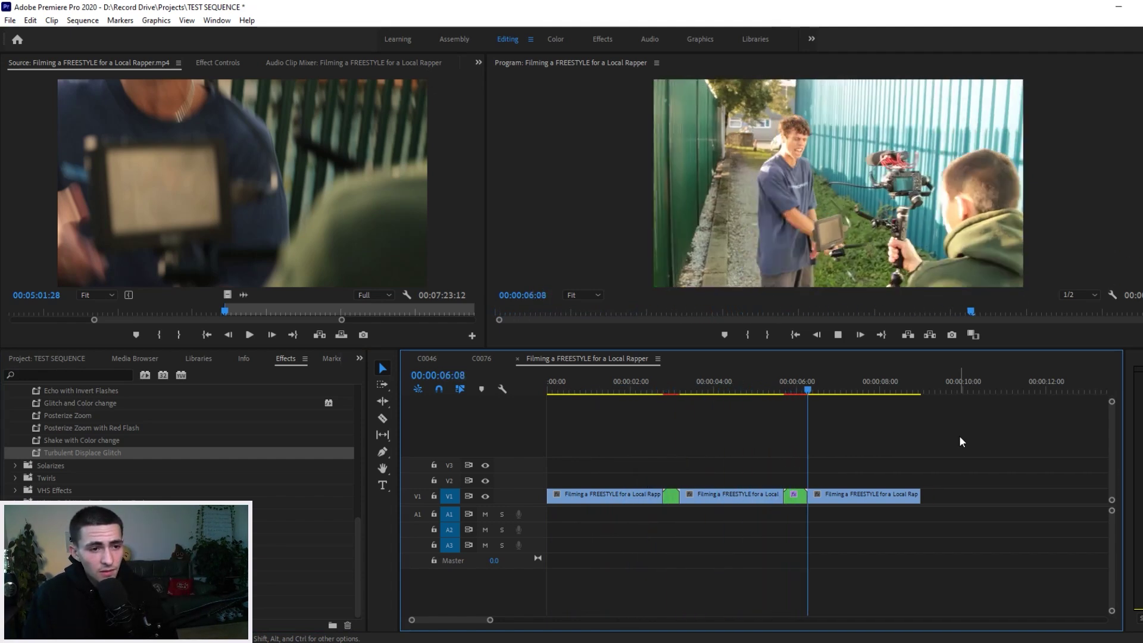
key("space")
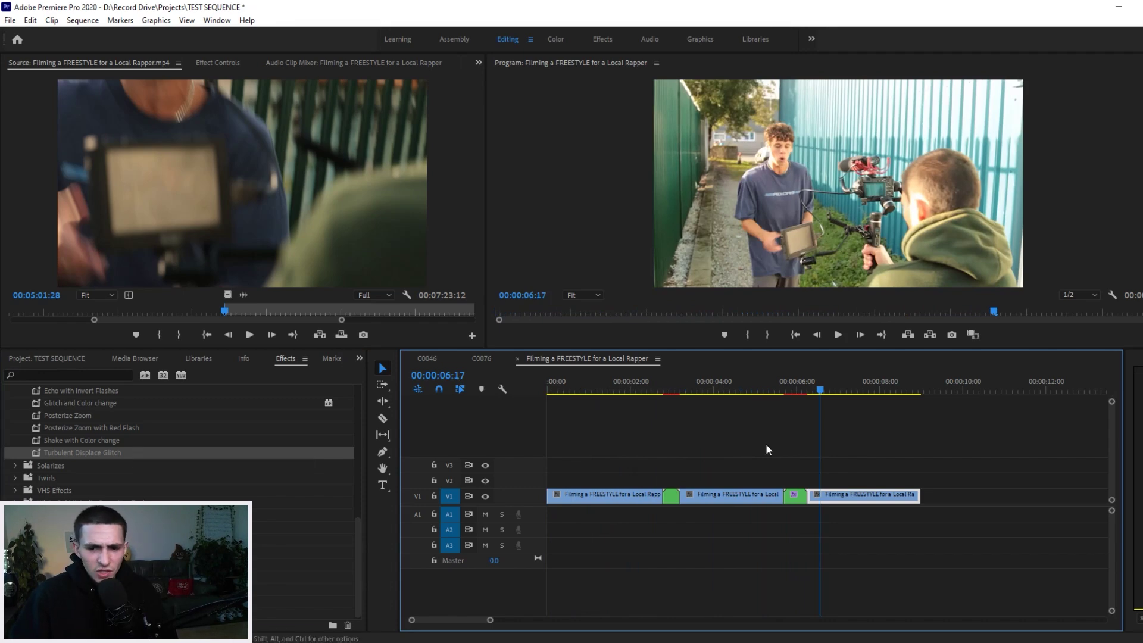
left_click(789, 387)
key("space")
left_click(595, 388)
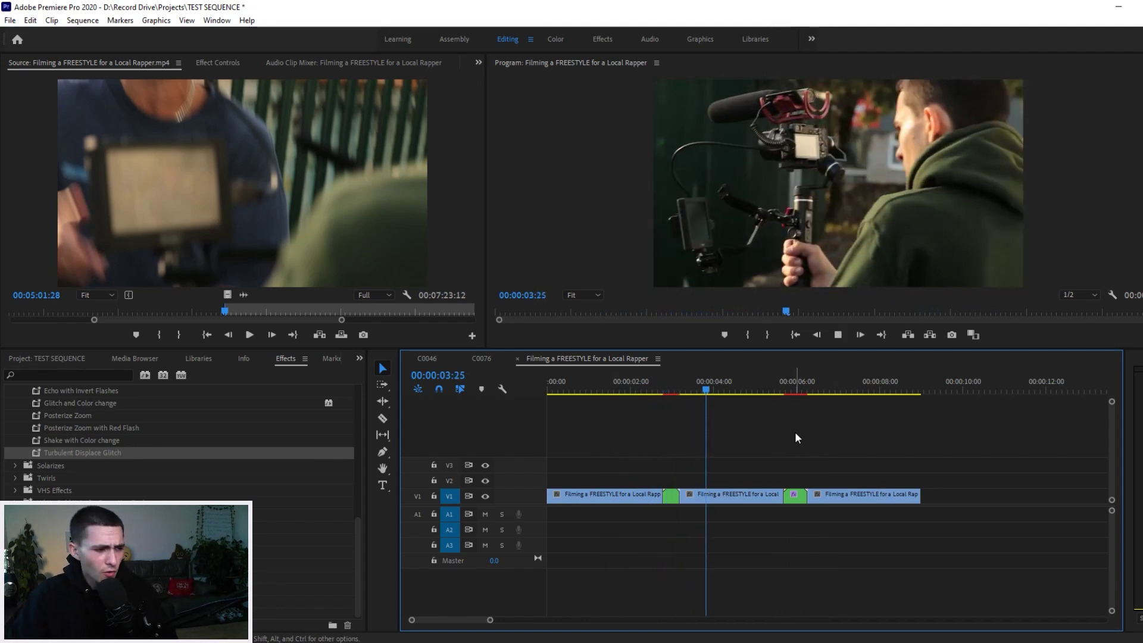
Select the Shake with Color change preset and replay the first transition
key("space")
left_click(88, 439)
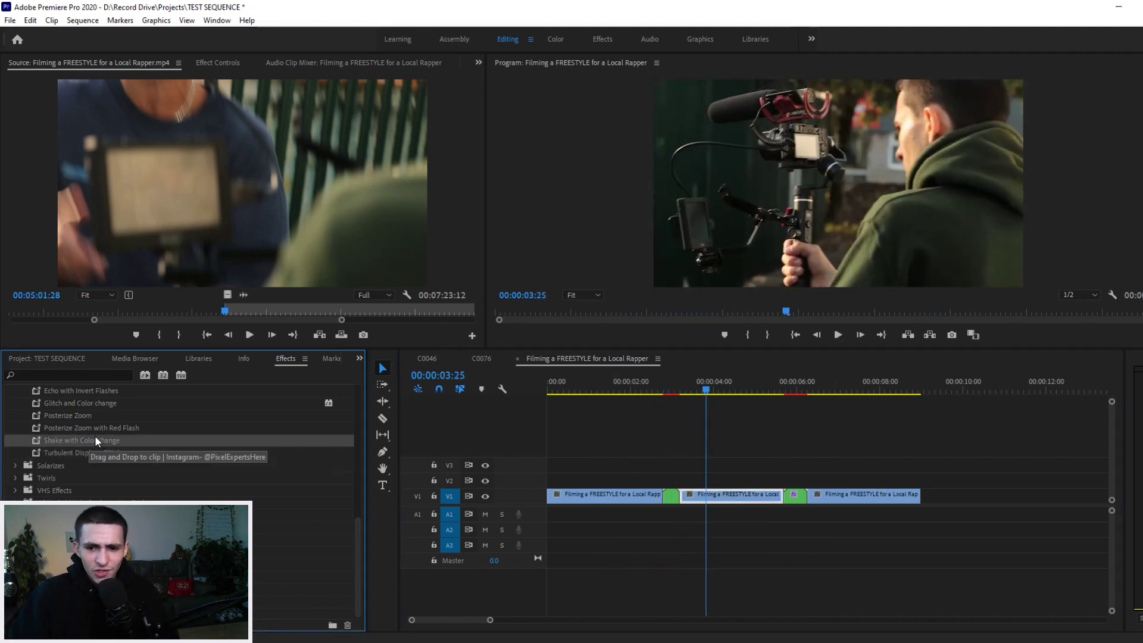
left_click_drag(666, 389, 634, 386)
key("space")
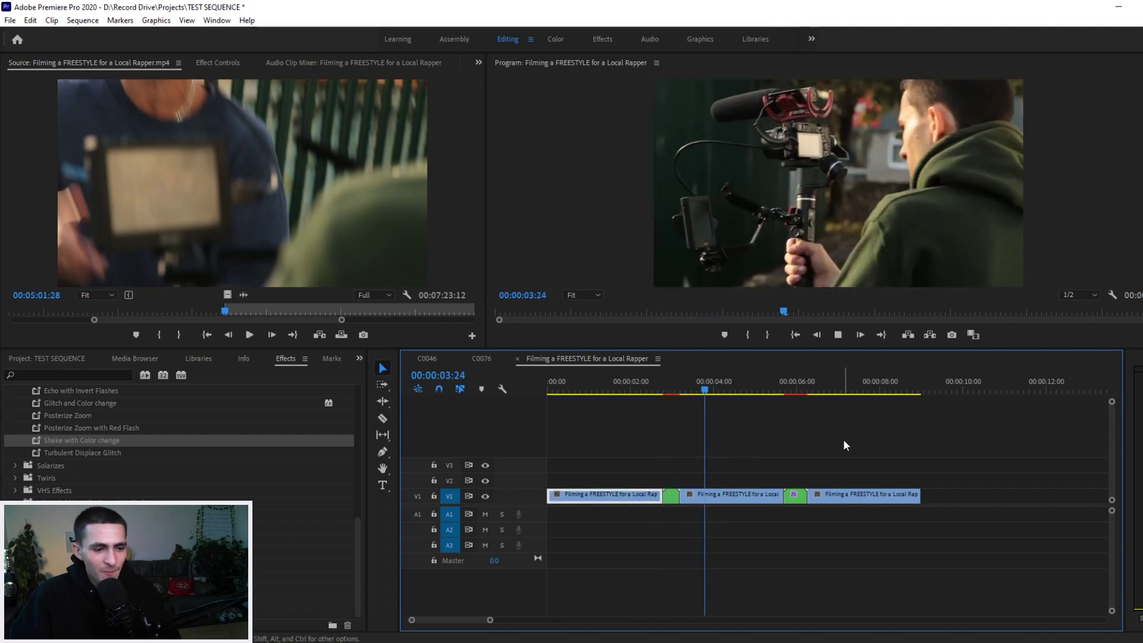
key("space")
Swap the second green V1 clip's effect for Shake with Color change and play it back
key("ctrl+z")
left_click_drag(107, 437, 795, 493)
key("space")
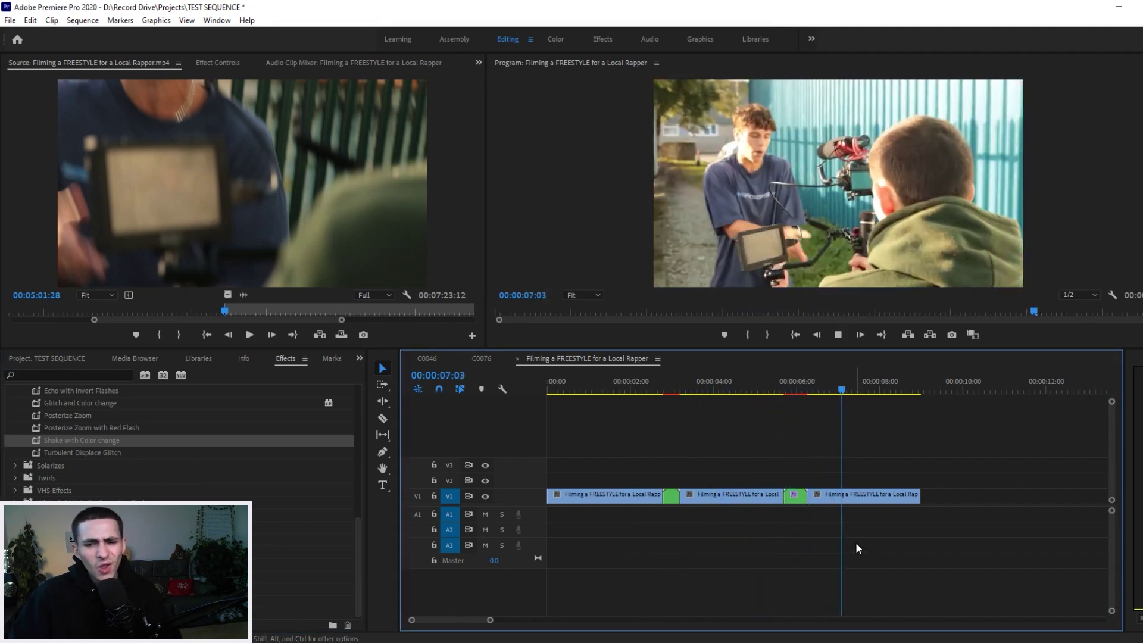
key("space")
key("space")
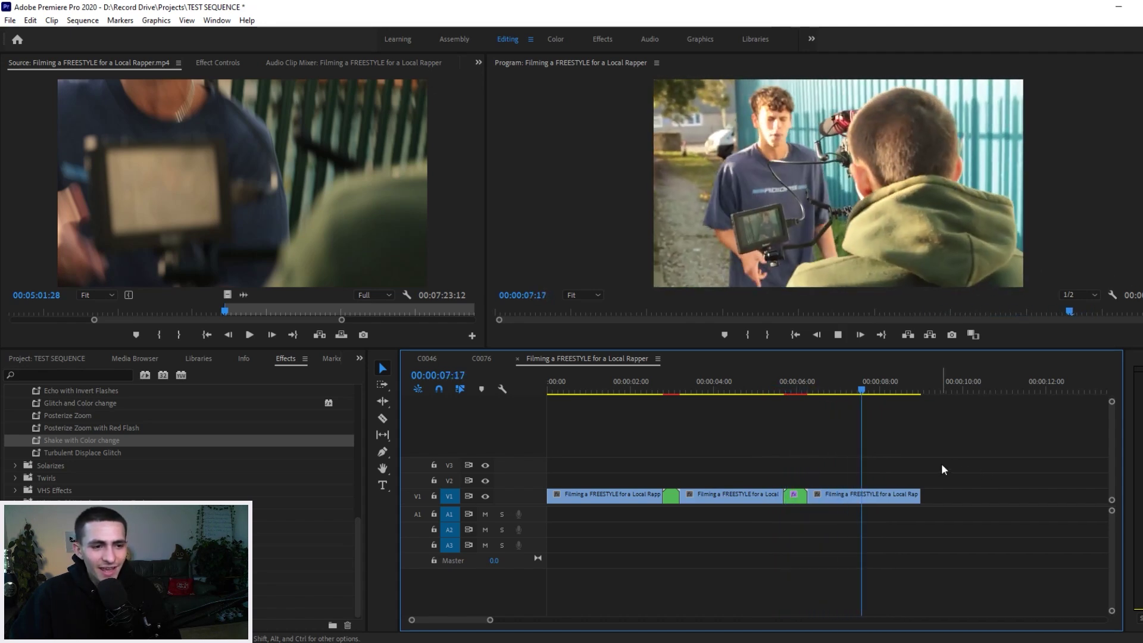
key("space")
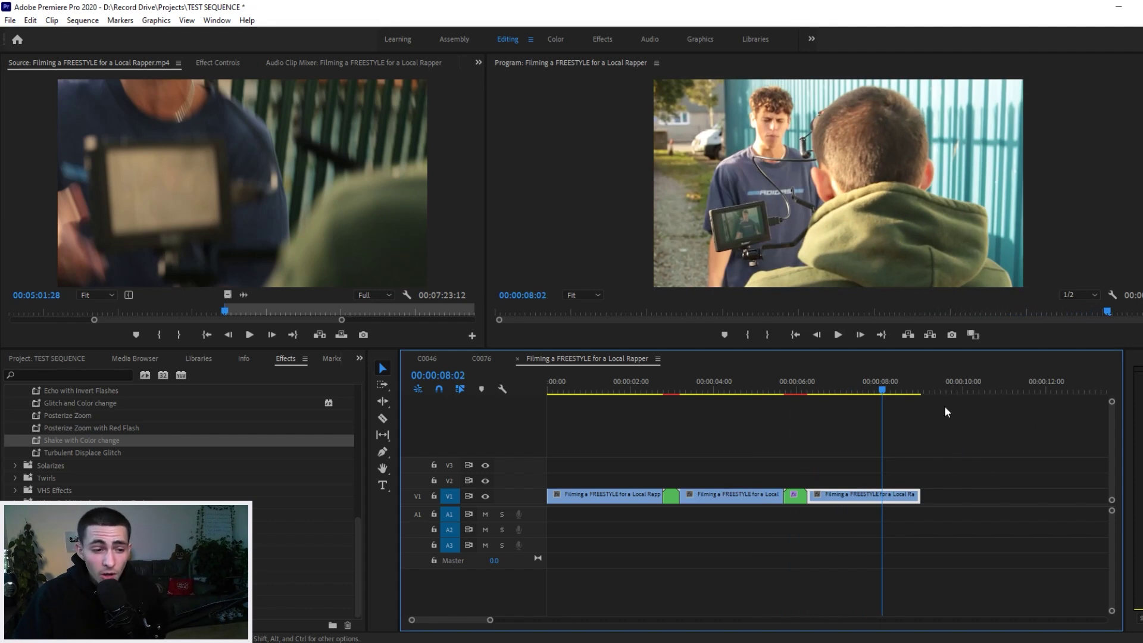
In the C0076 sequence, scrub to the second nested sequence and select the four short V2 clips
left_click(480, 360)
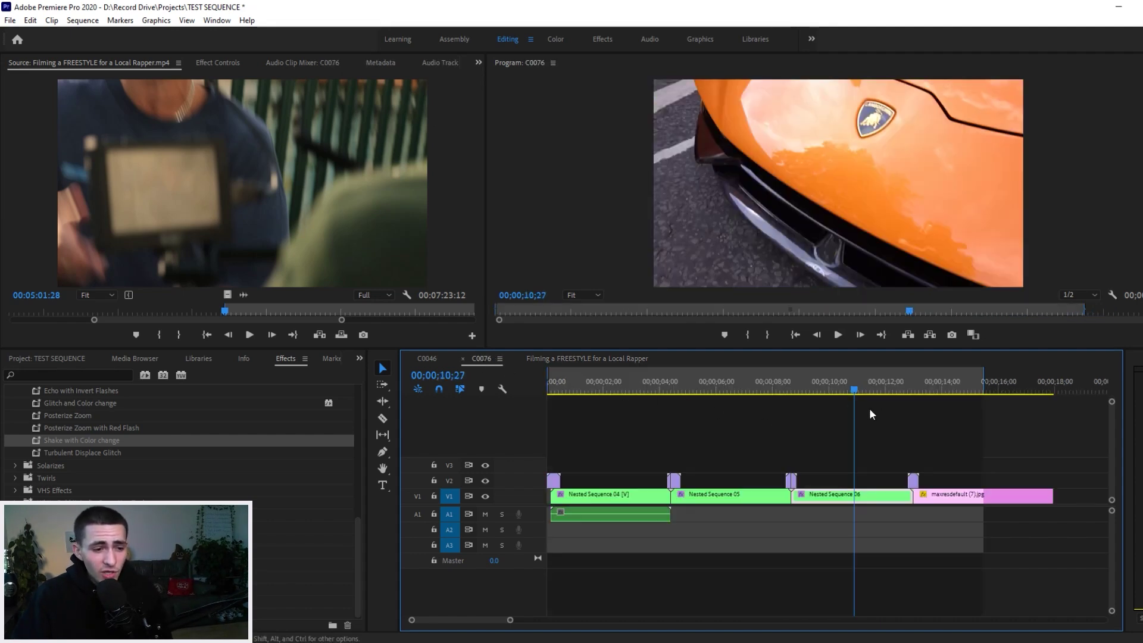
left_click(773, 394)
left_click_drag(773, 395, 746, 393)
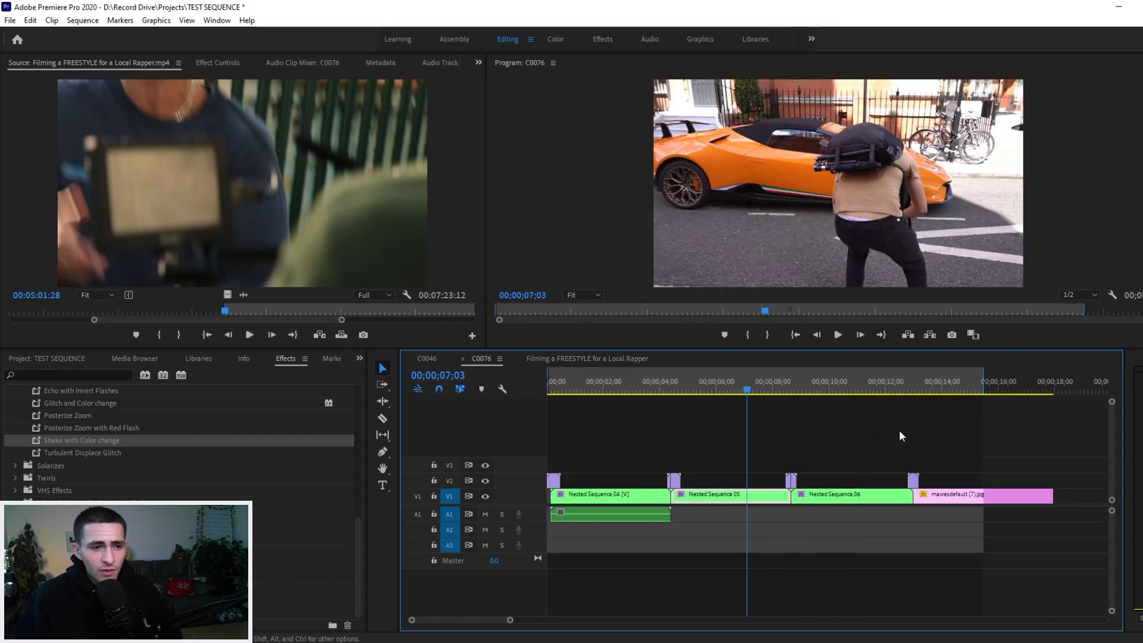
left_click_drag(905, 435, 563, 475)
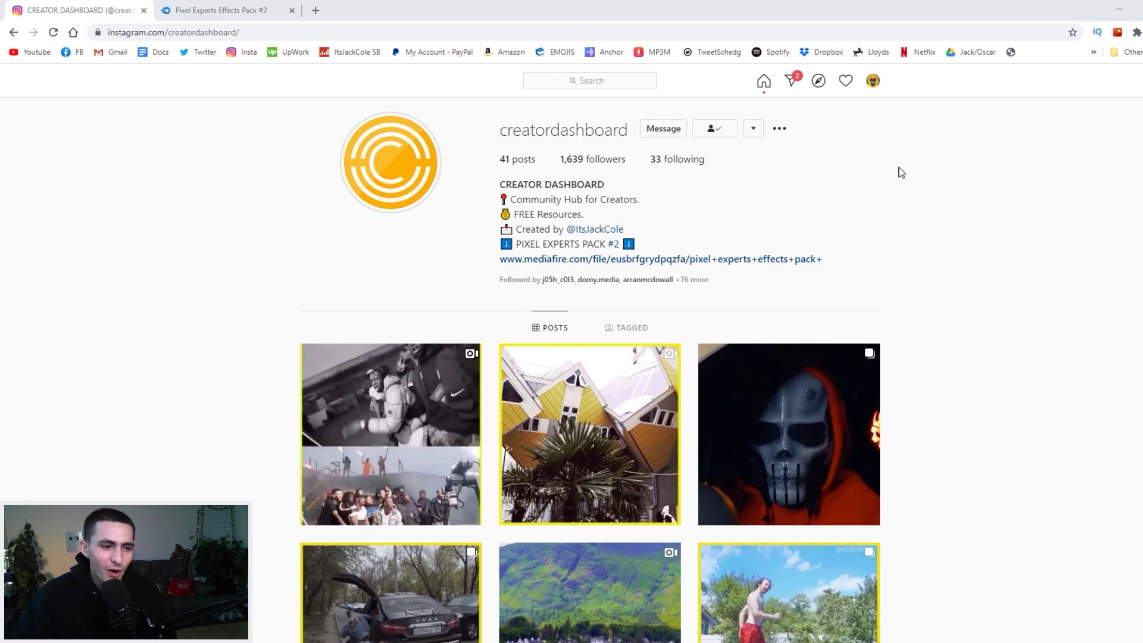
Highlight the profile bio and its PIXEL EXPERTS PACK #2 download link, then clear the highlight
left_click_drag(905, 260, 706, 172)
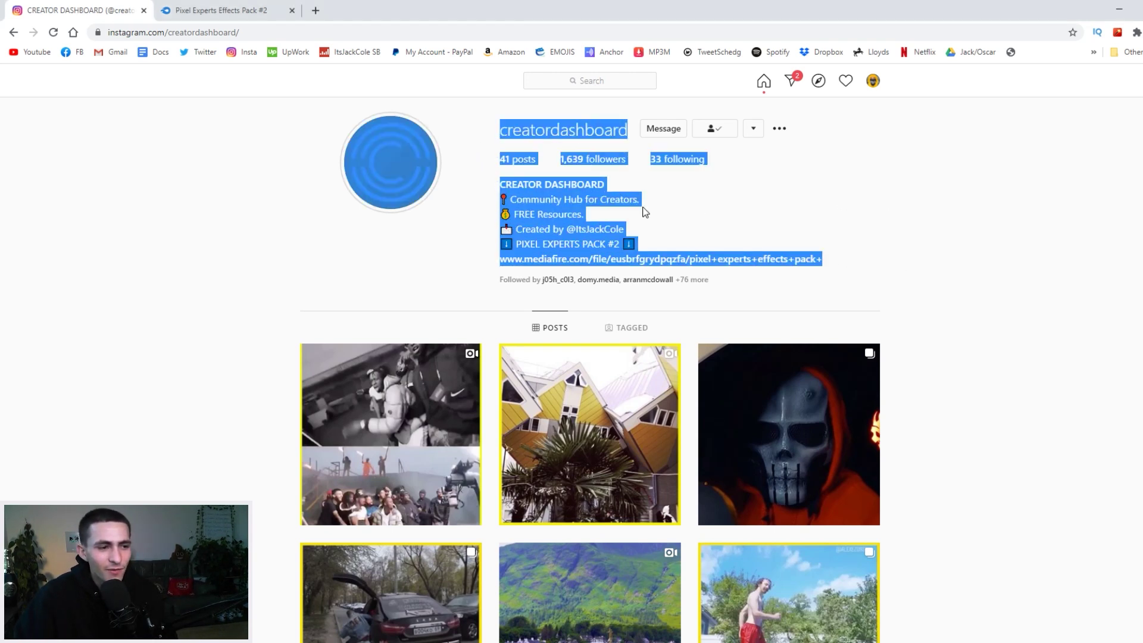
left_click(759, 211)
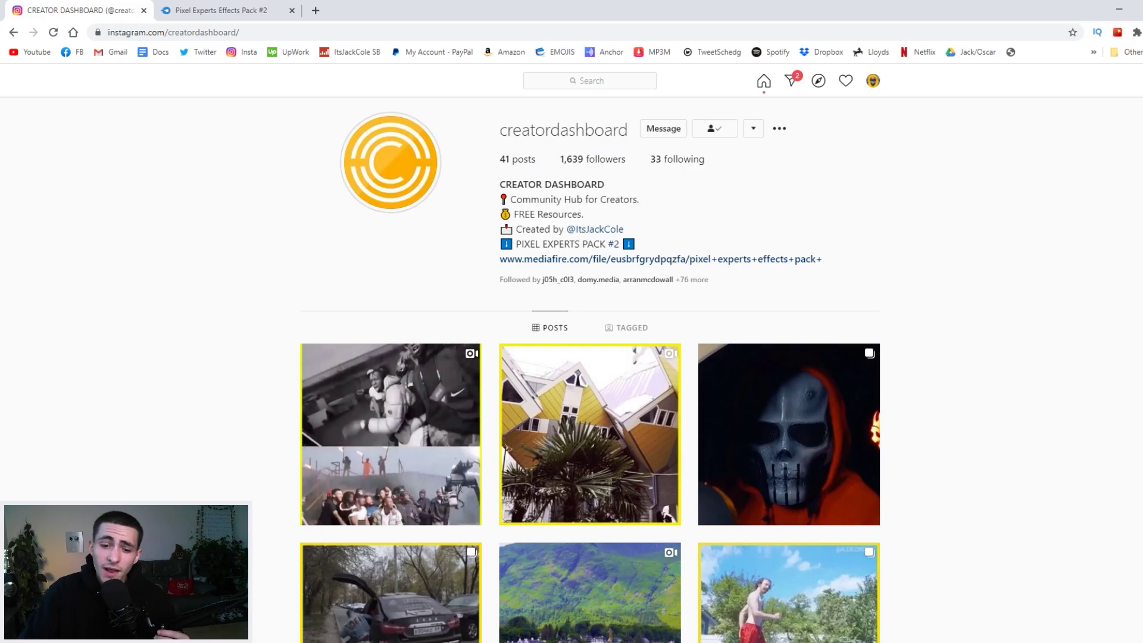